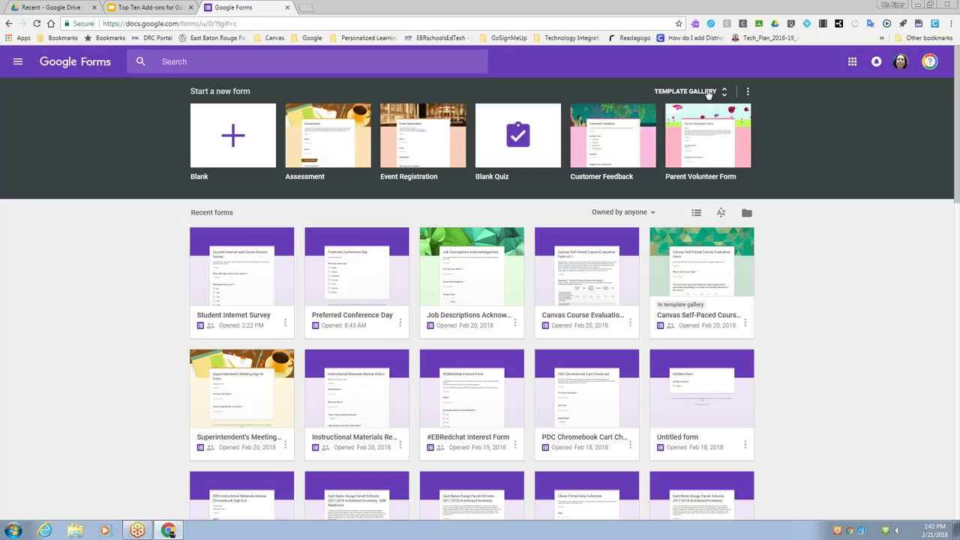
Step: Browse the full template gallery, look at the RSVP template and return to the gallery
click(708, 93)
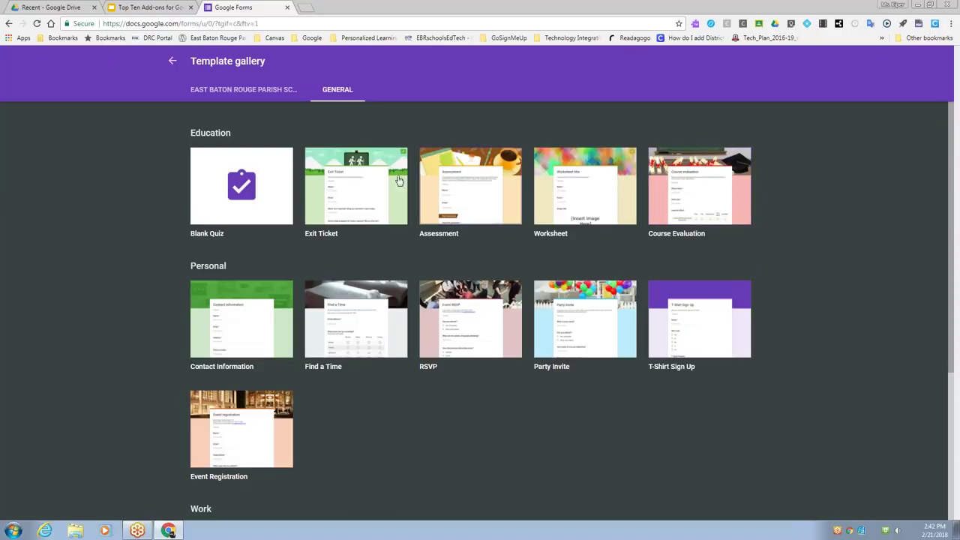
click(464, 325)
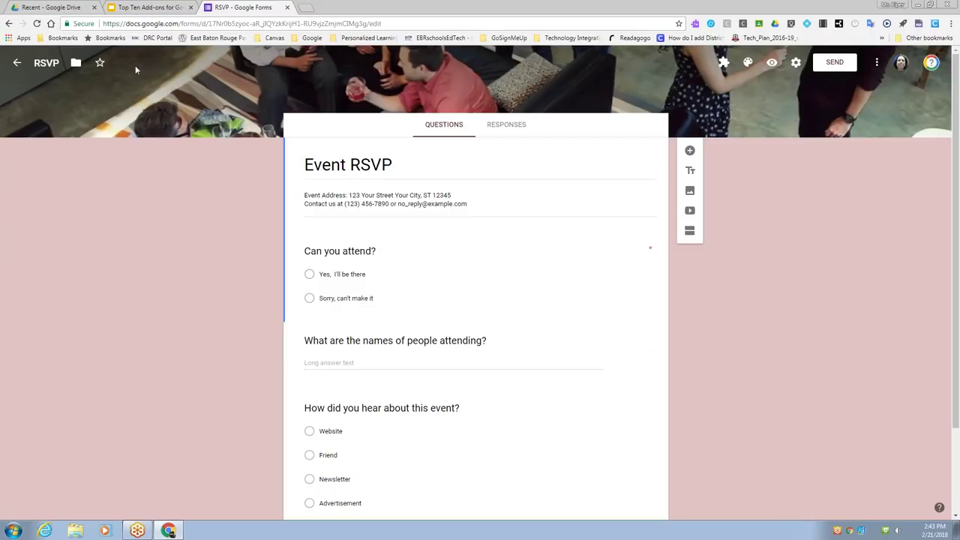
click(9, 23)
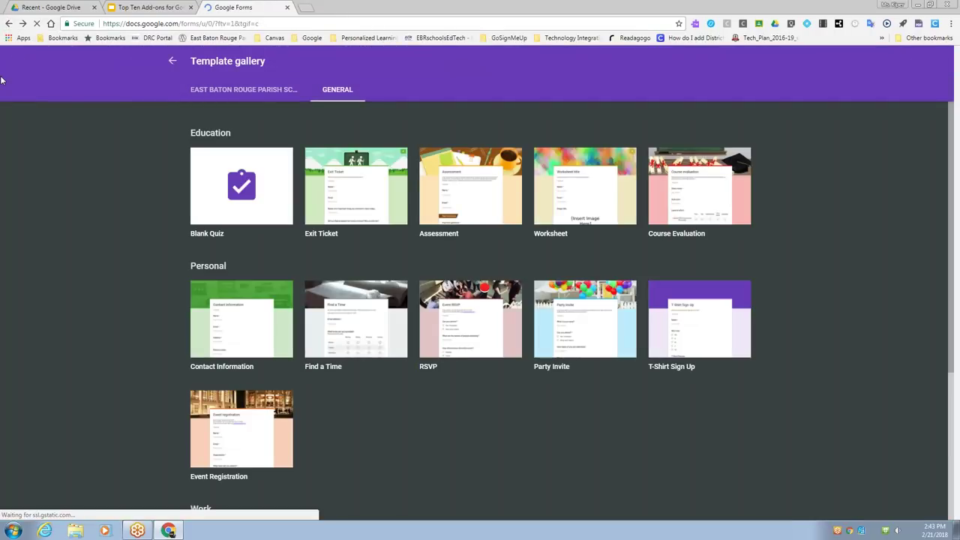
Step: Create a form from the Blank Quiz template and turn off its "Make this a quiz" setting, saving the change
click(242, 187)
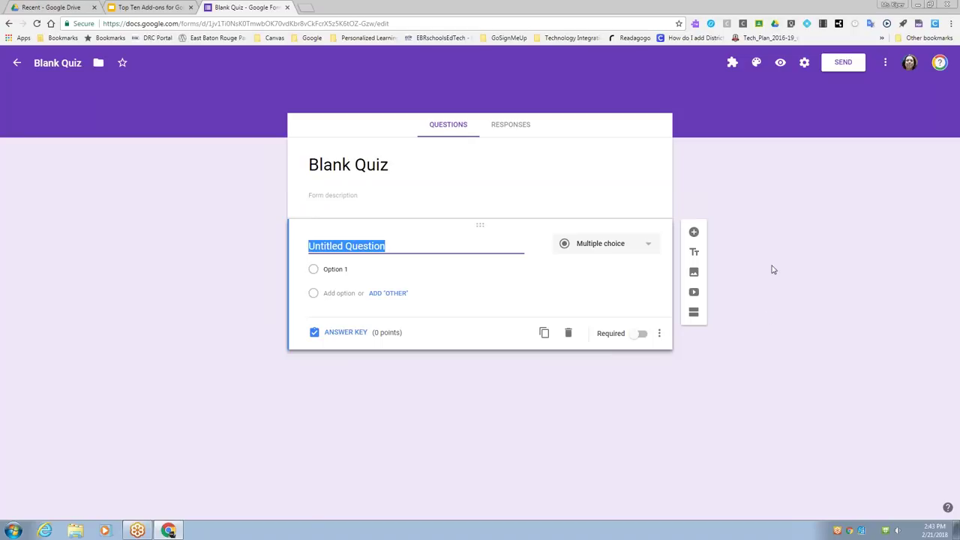
click(805, 63)
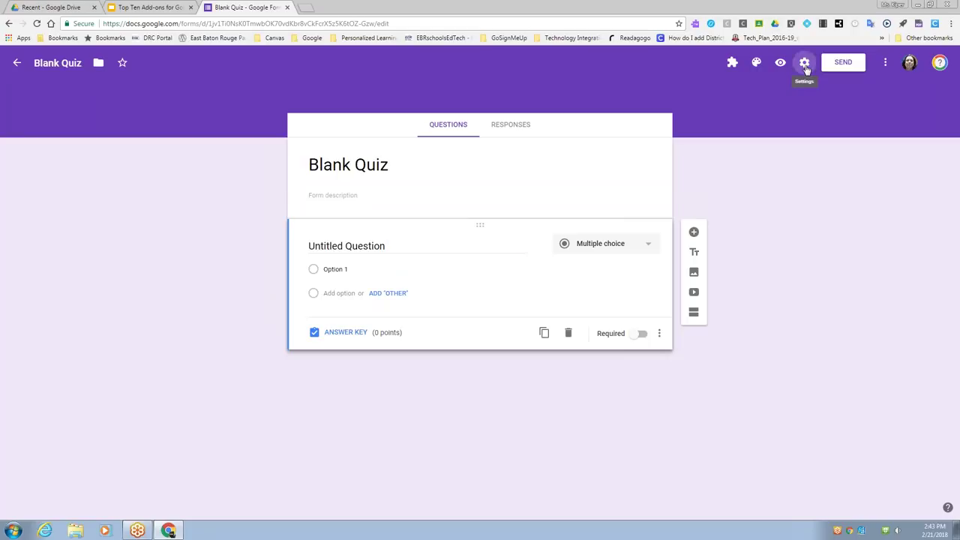
click(488, 120)
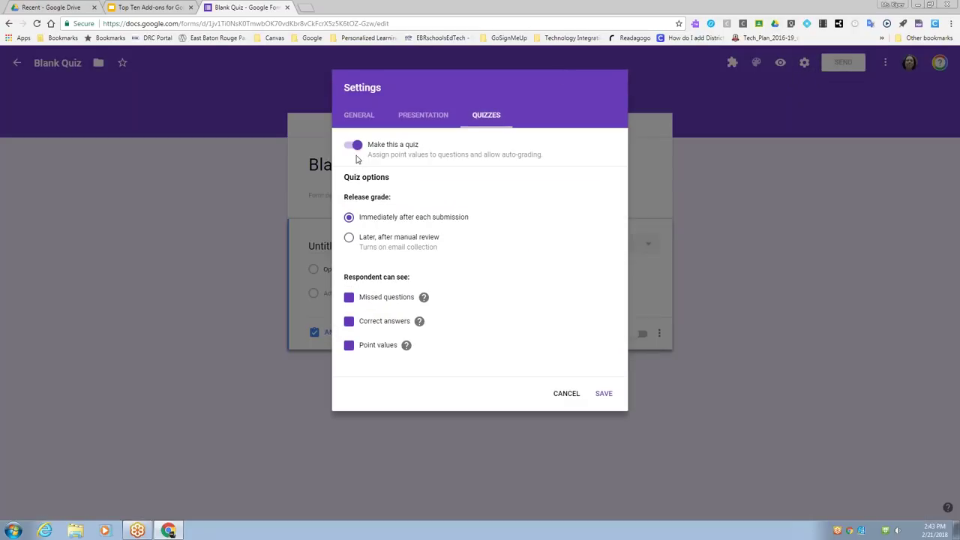
click(360, 146)
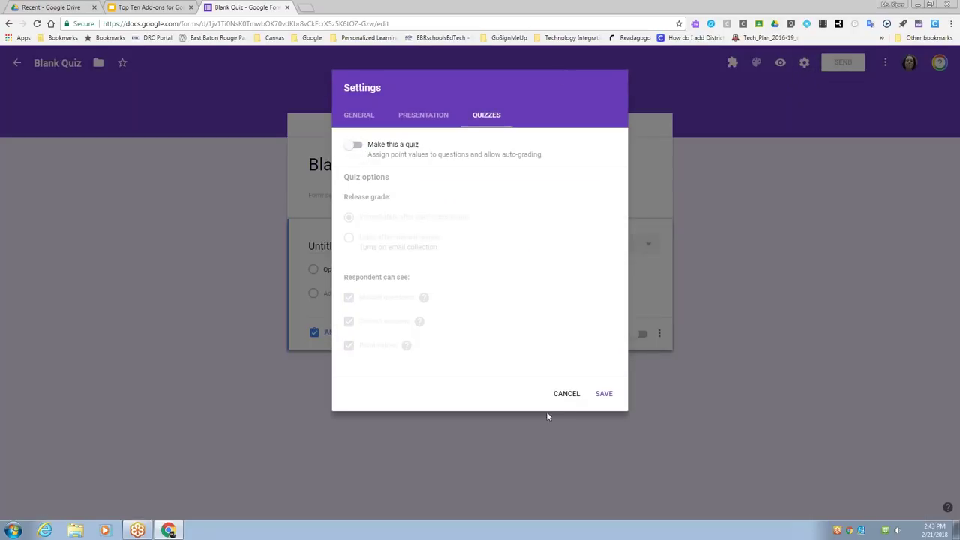
click(604, 394)
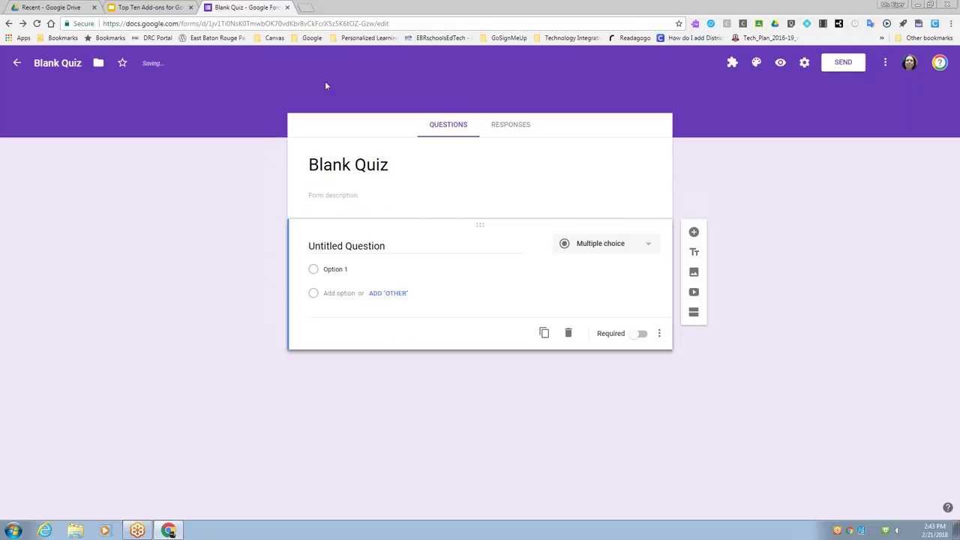
Step: Look through the available form add-ons and view the details of Email Notifications for Forms, closing the gallery when done
click(886, 66)
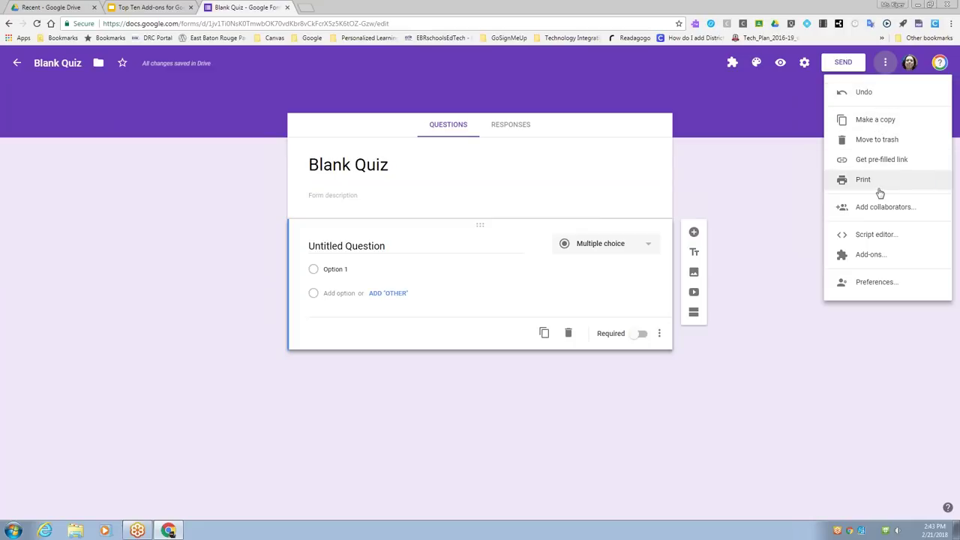
click(883, 257)
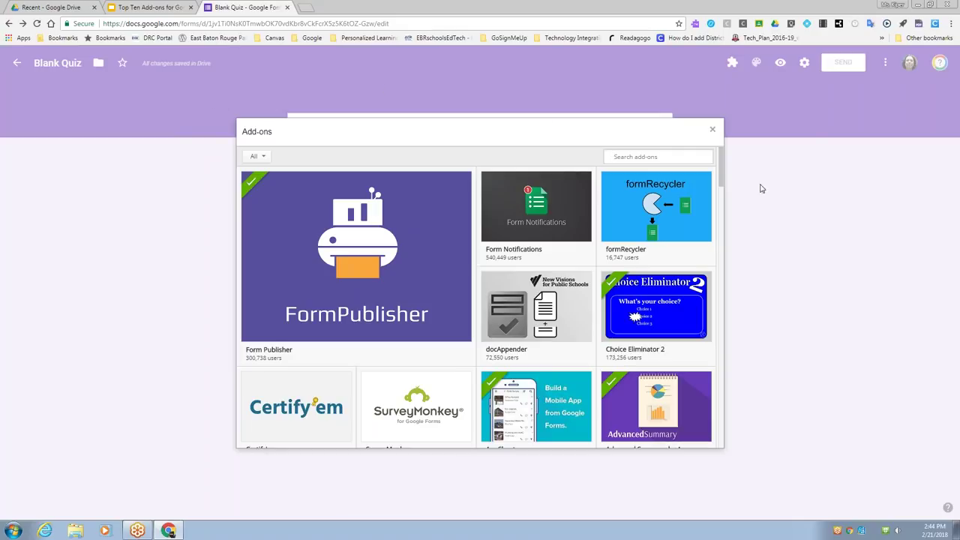
drag(723, 171, 719, 200)
mouse_move(279, 283)
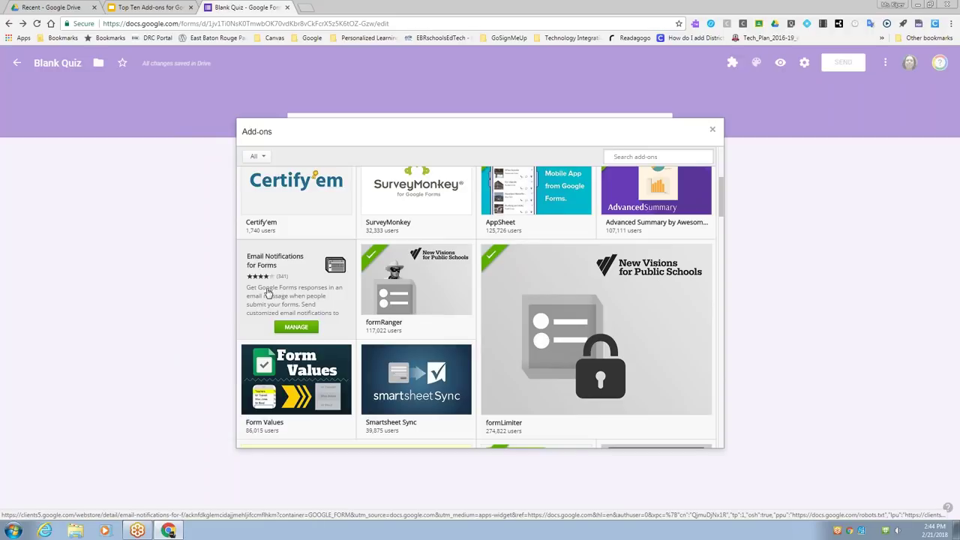
click(268, 293)
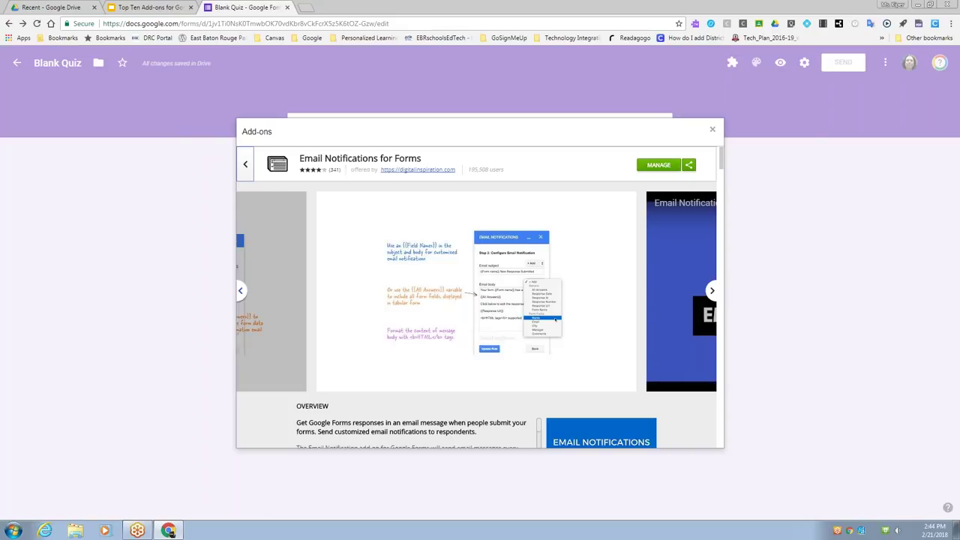
scroll(366, 301, down, 1)
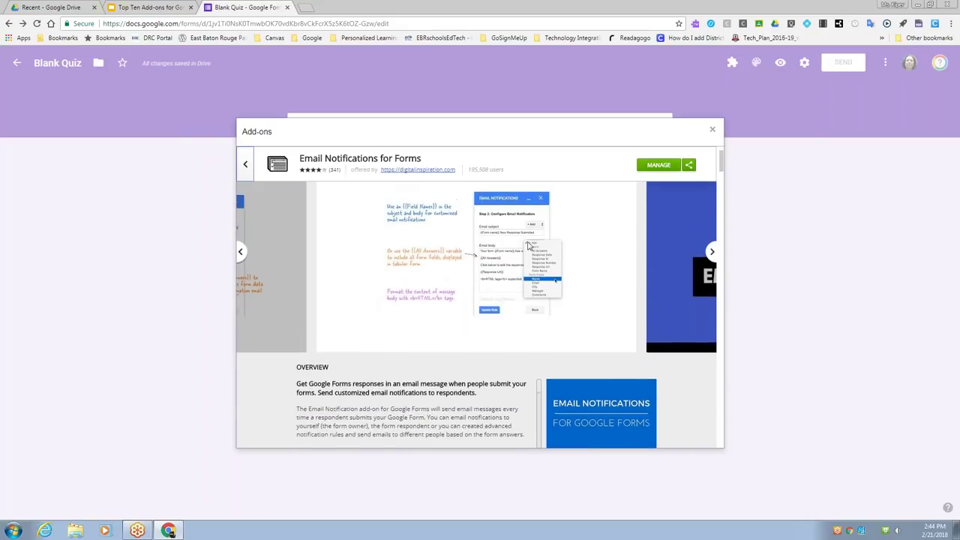
scroll(367, 301, up, 1)
click(714, 132)
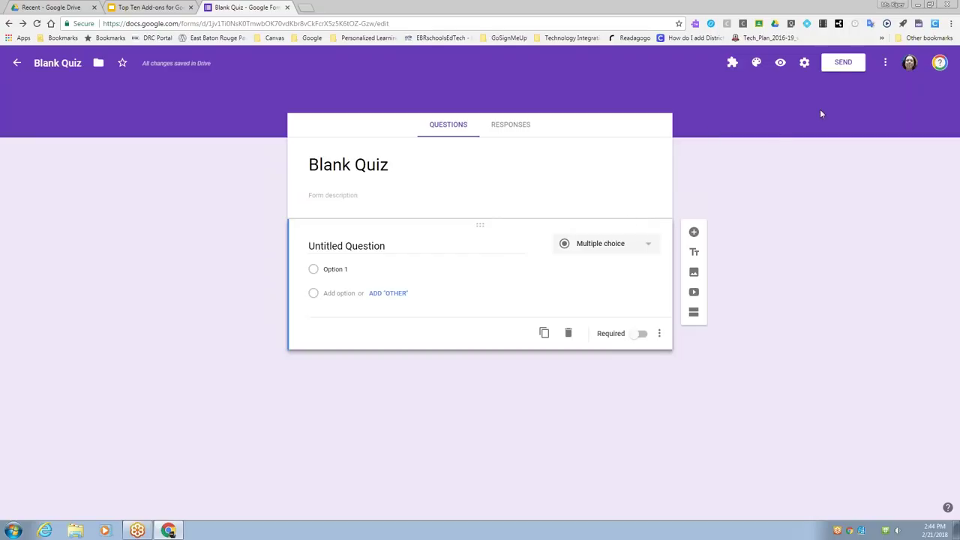
Step: Find the Form Confirmation Emails add-on in the add-ons gallery and read its overview
click(887, 66)
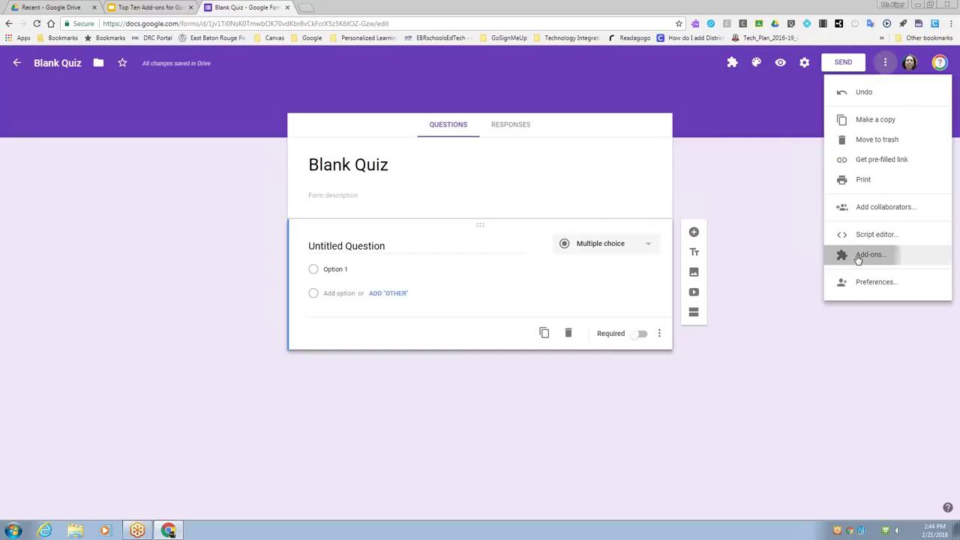
click(848, 254)
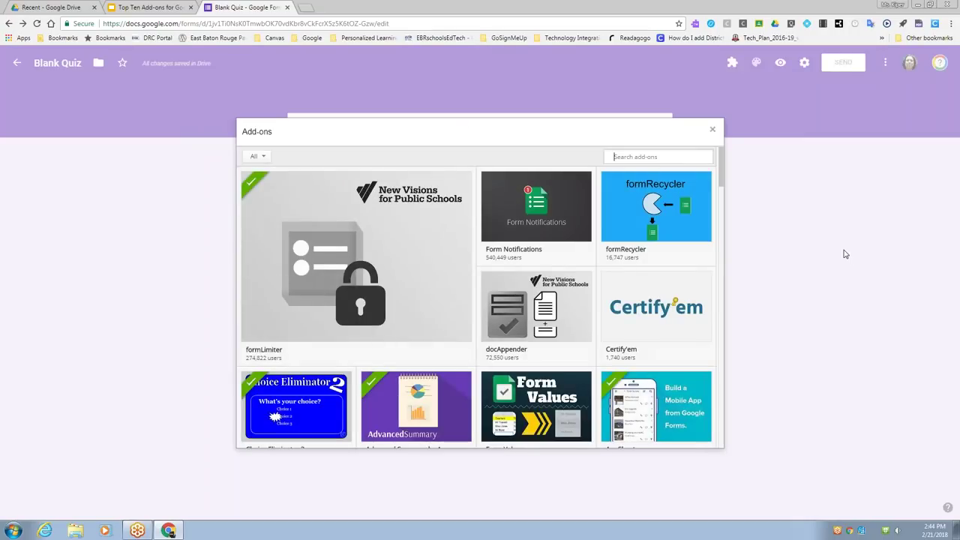
scroll(630, 259, down, 1)
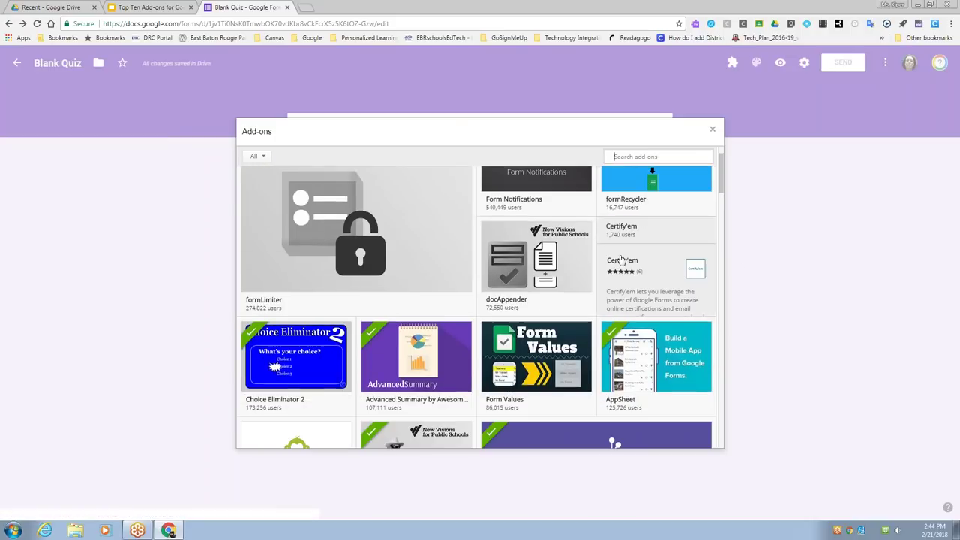
scroll(622, 259, down, 2)
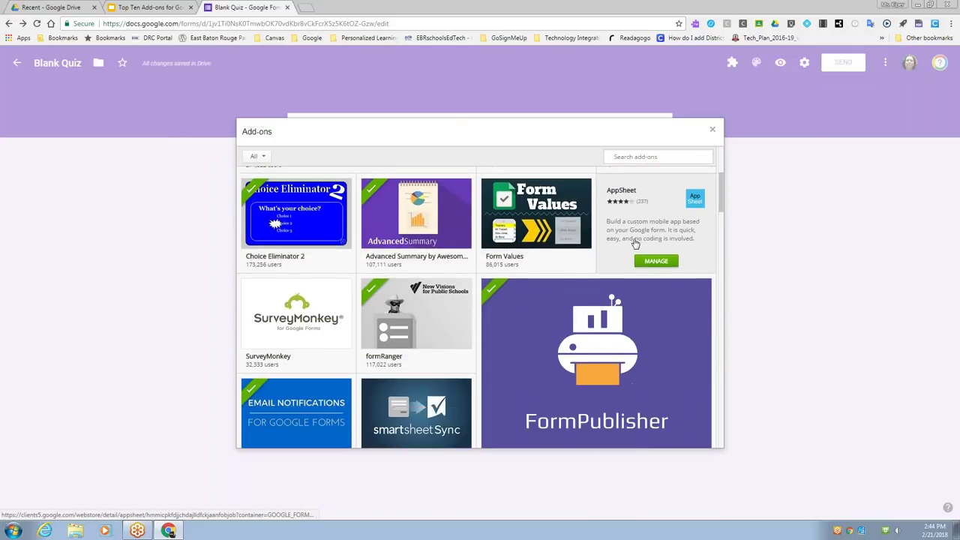
scroll(635, 244, down, 4)
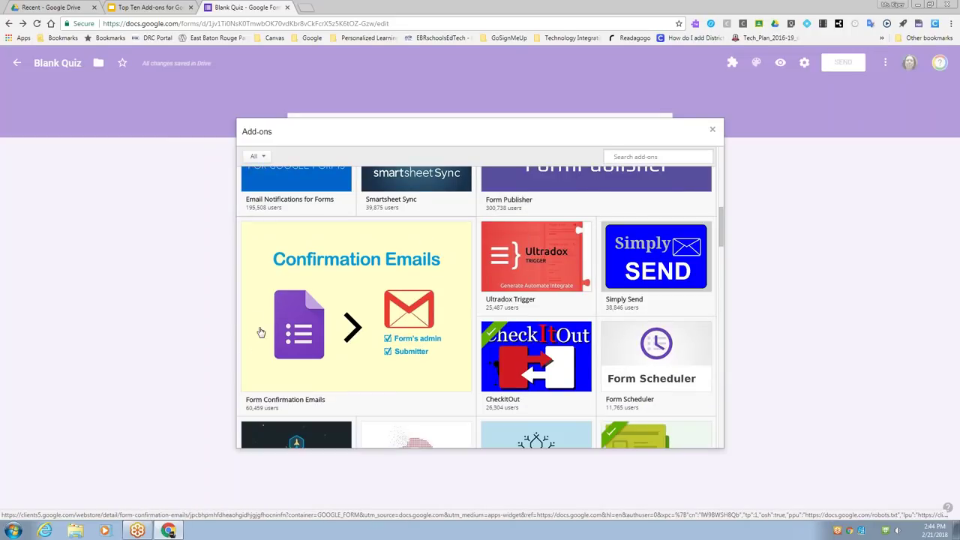
mouse_move(292, 339)
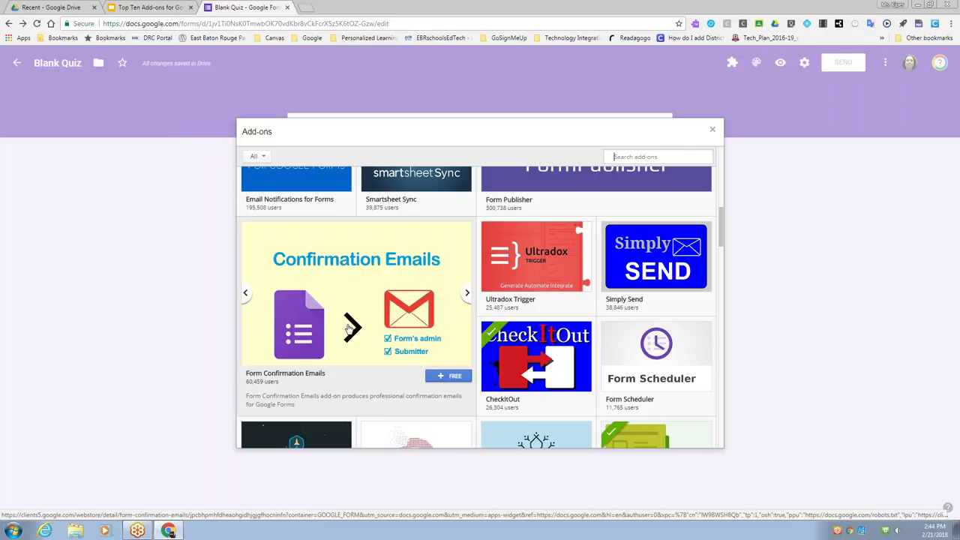
click(348, 329)
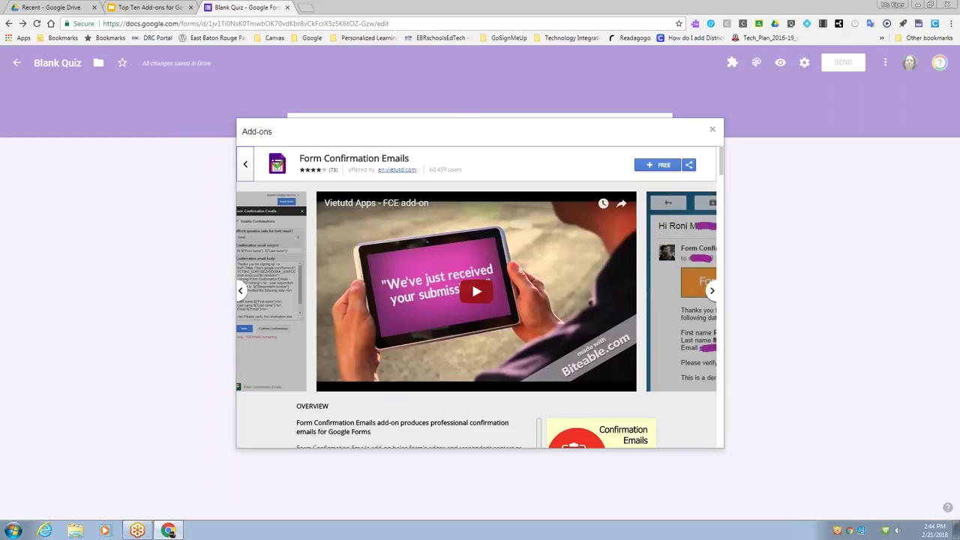
scroll(284, 385, down, 1)
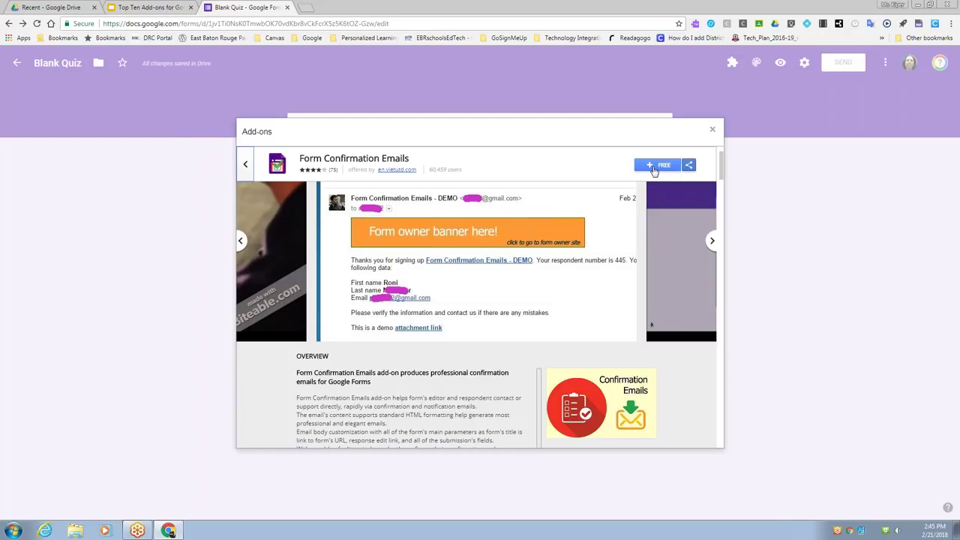
Step: Install the free Form Confirmation Emails add-on, allow its requested permissions for the school account and dismiss the introductory notice
click(655, 166)
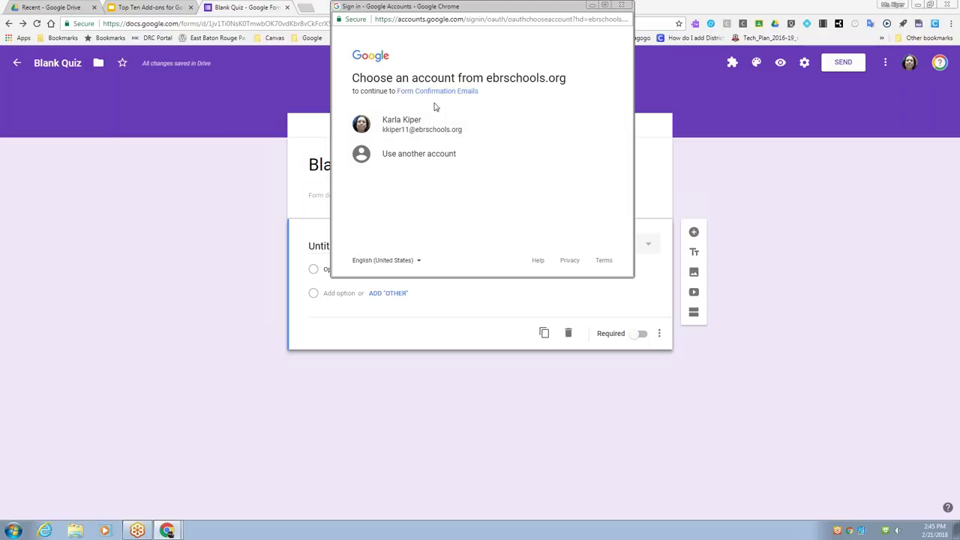
click(403, 129)
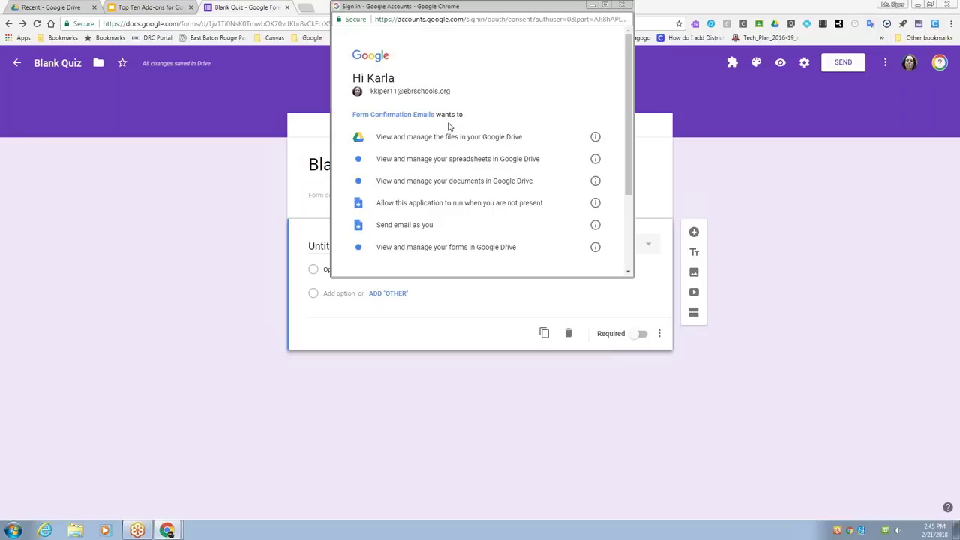
drag(629, 95, 628, 131)
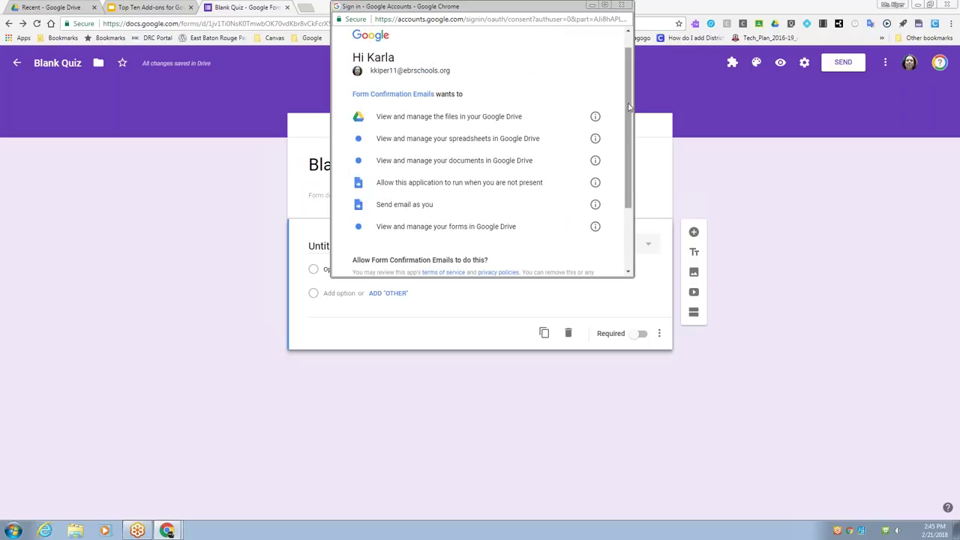
scroll(631, 109, down, 2)
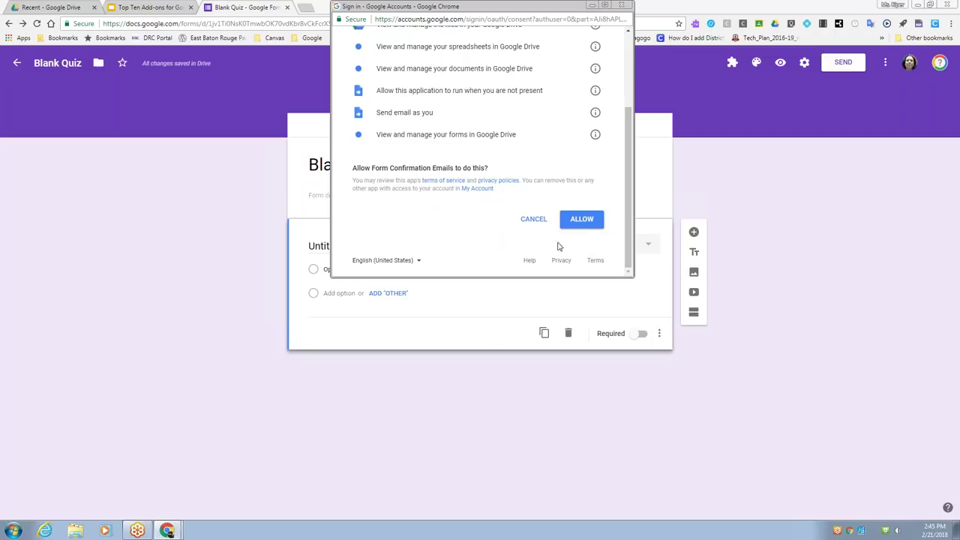
click(588, 224)
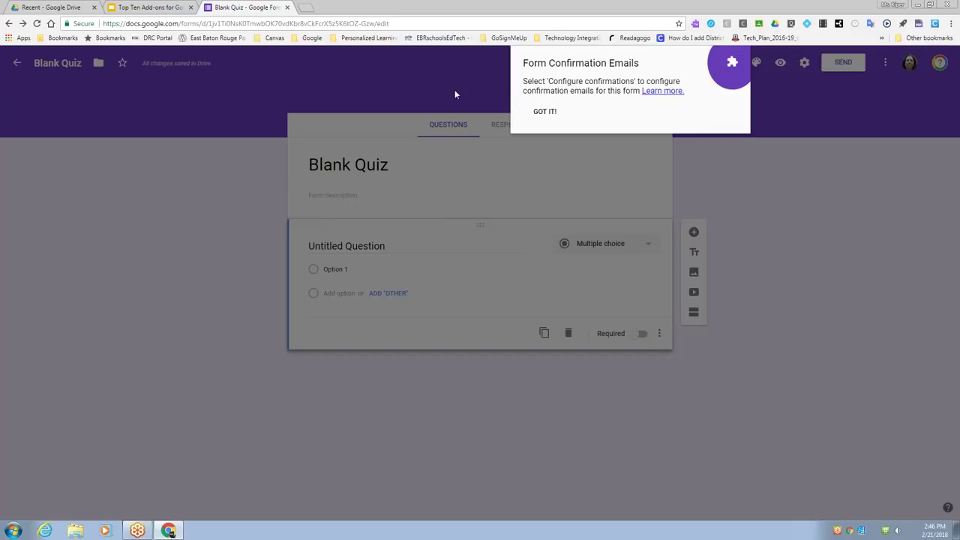
click(536, 112)
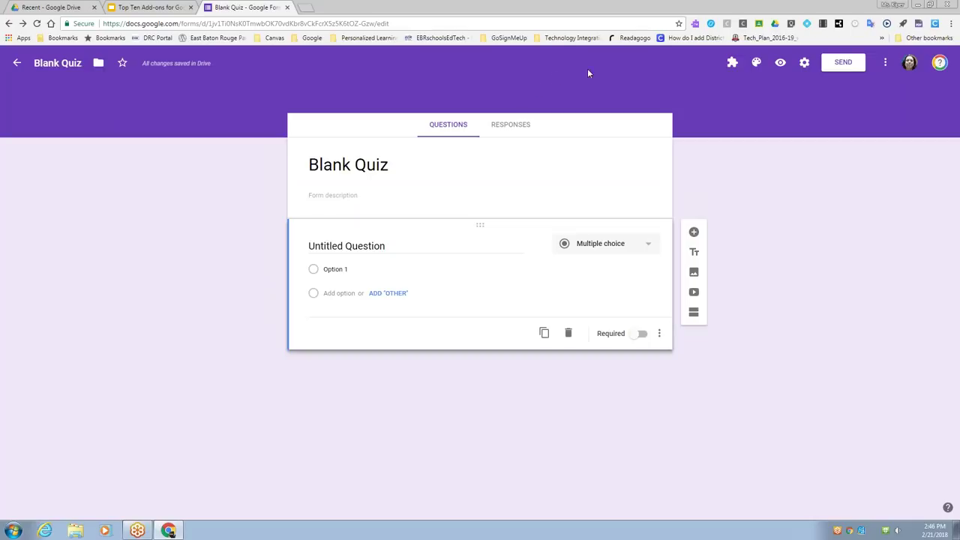
Step: List the form's installed add-ons, and present the Top Ten Add-ons slide deck in Google Slides, advancing one slide past slide 13
click(734, 66)
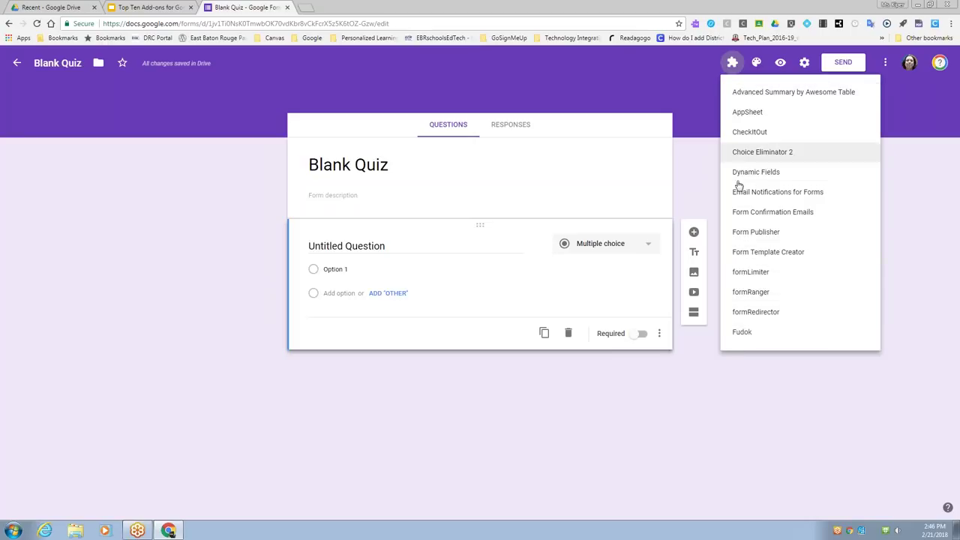
click(165, 7)
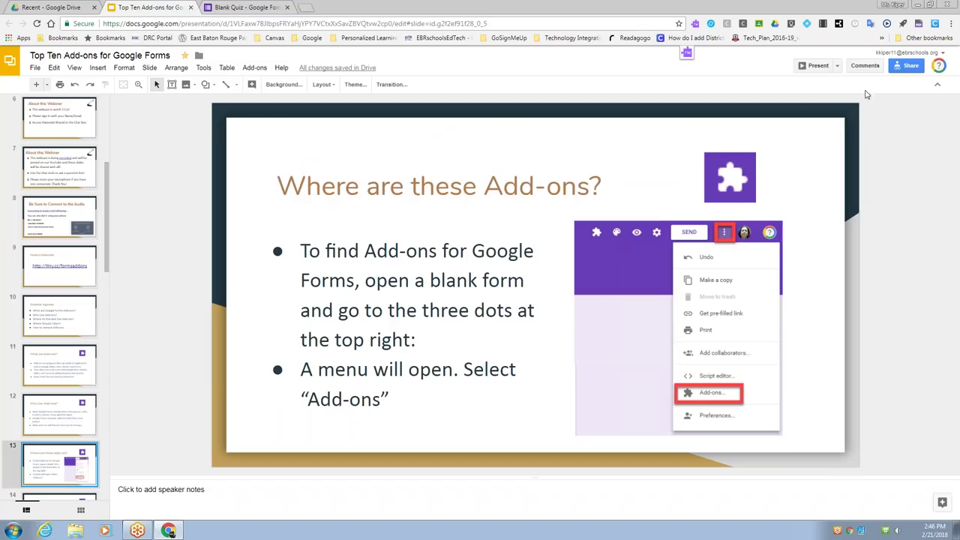
click(814, 67)
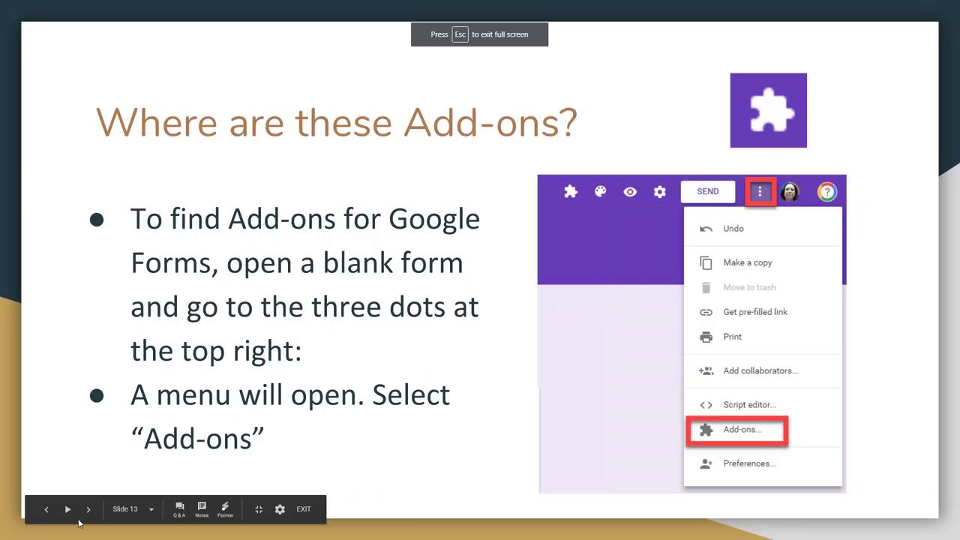
key(Right)
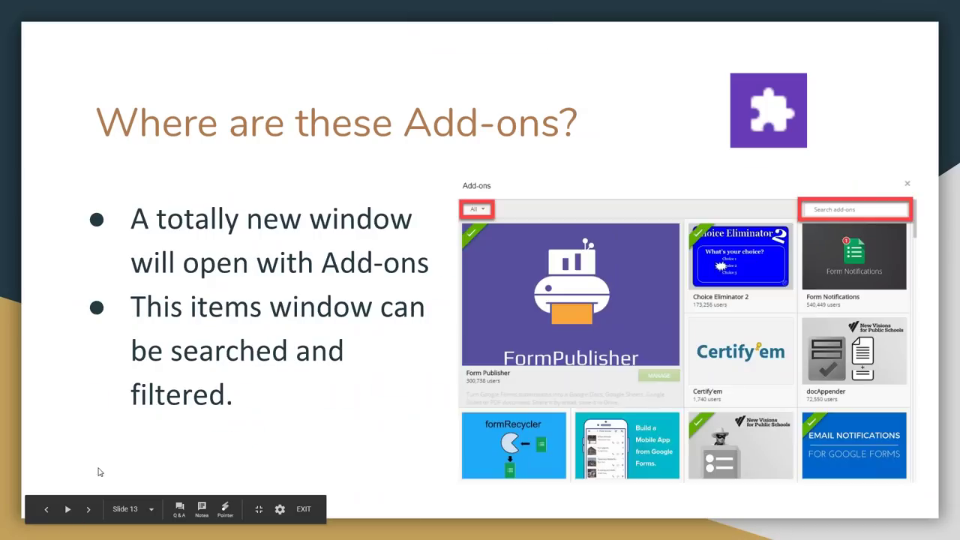
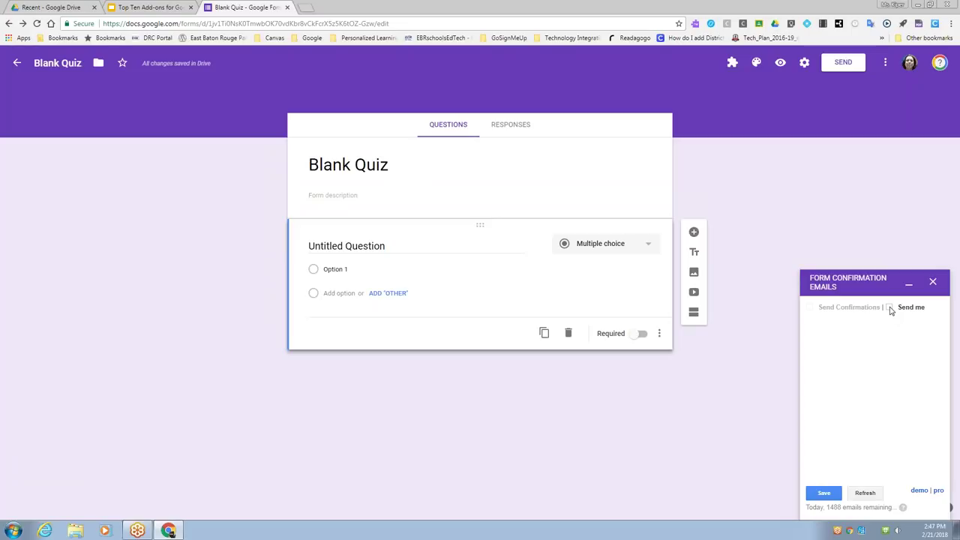
Step: Enable the Send me option in Form Confirmation Emails, keep the default email subject and body, save the settings and close the add-on
click(890, 309)
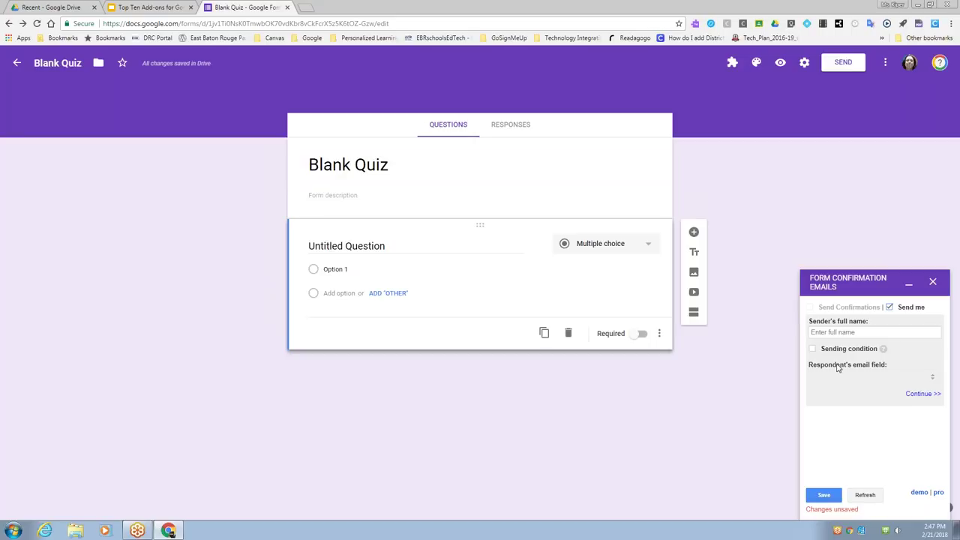
click(922, 395)
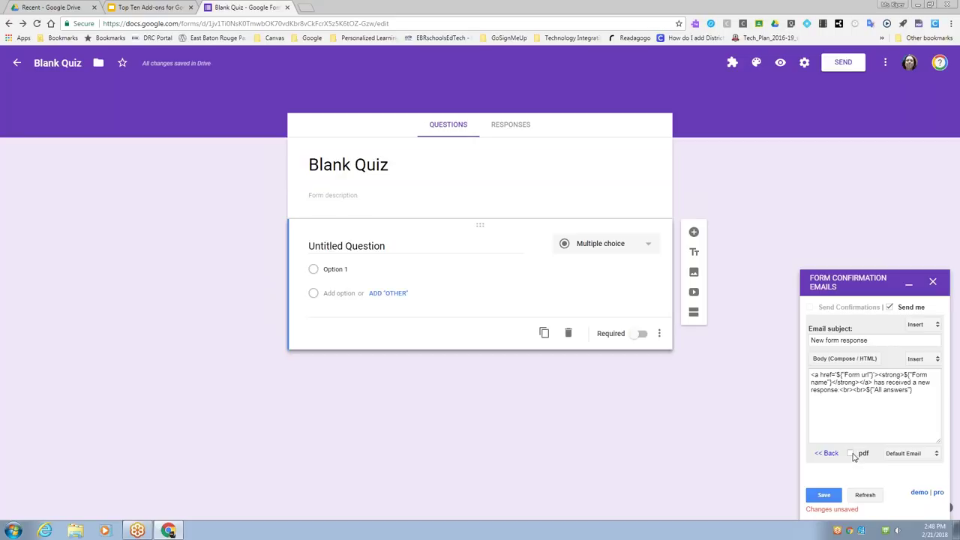
click(824, 497)
click(934, 285)
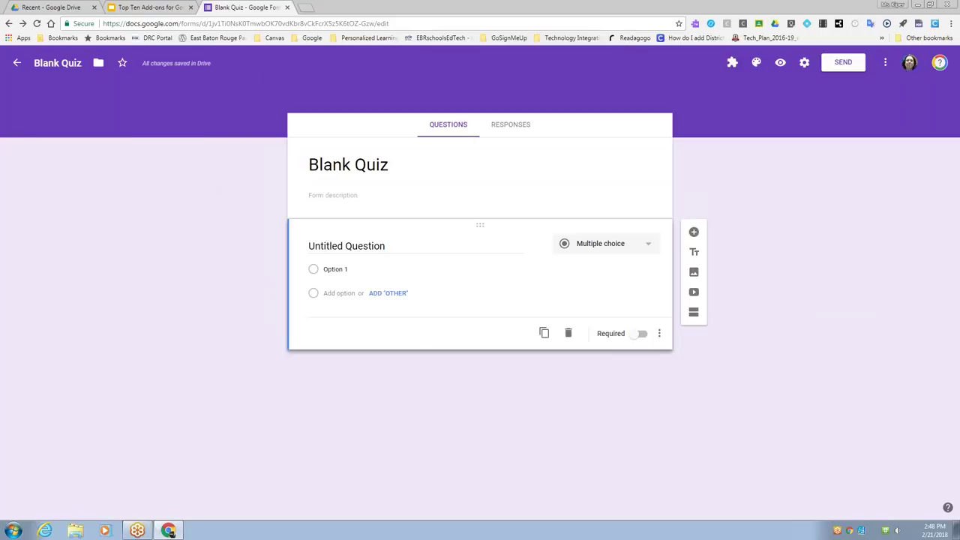
click(132, 7)
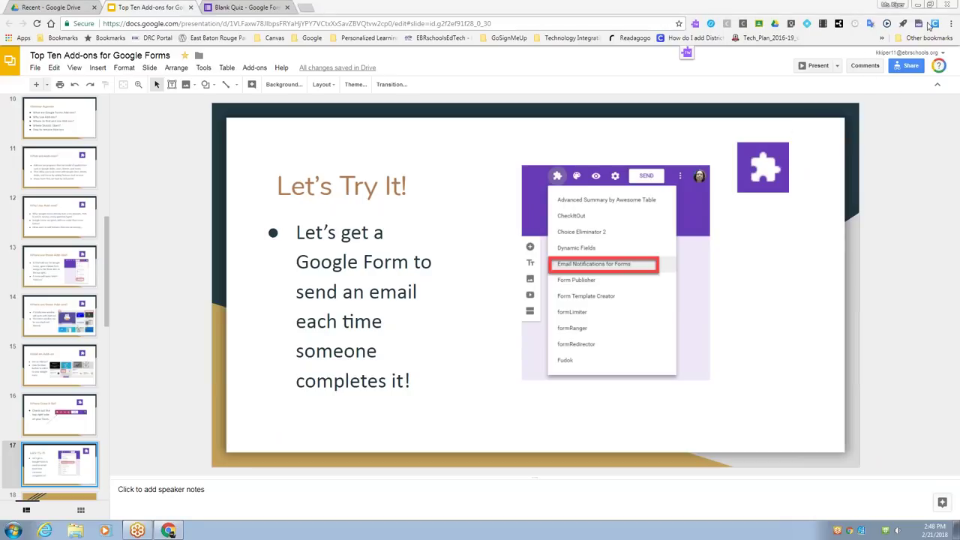
mouse_move(943, 27)
click(815, 67)
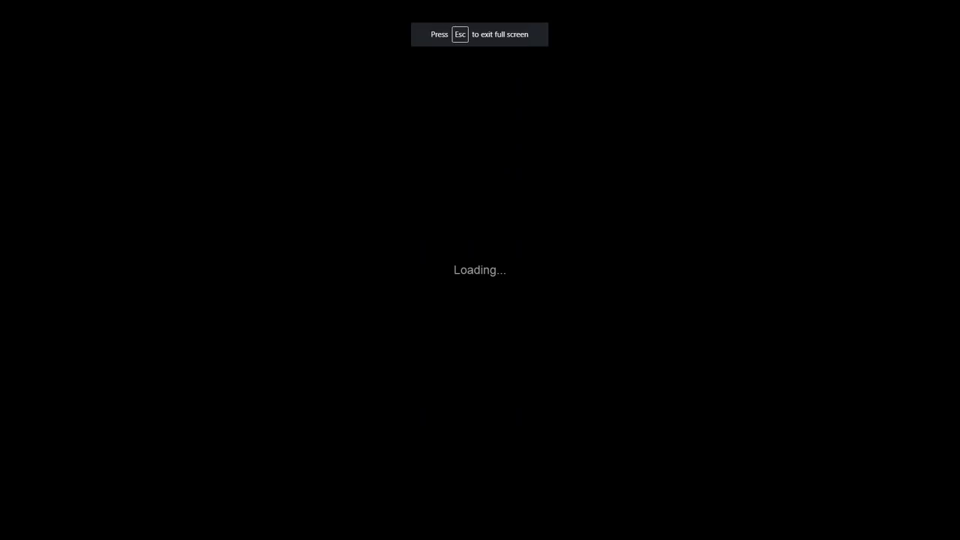
key(Right)
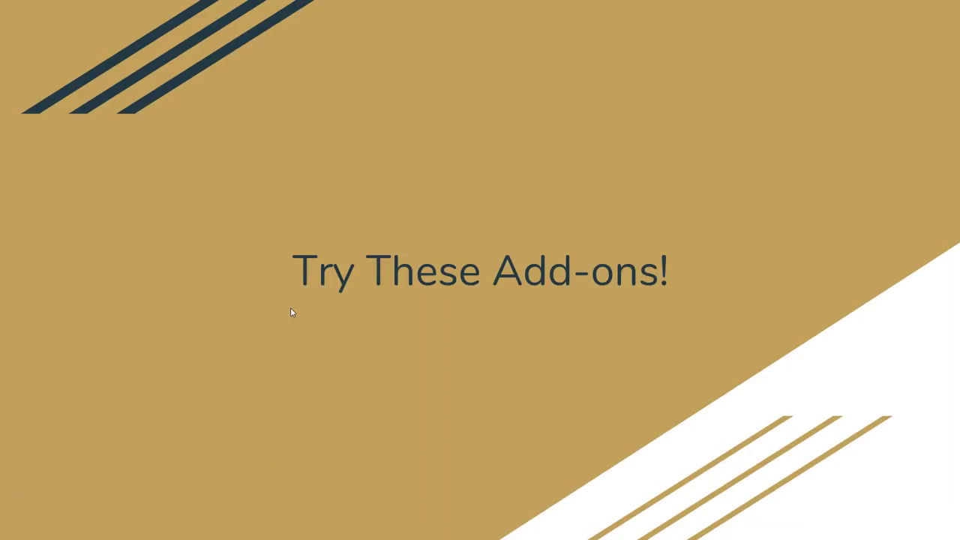
key(Right)
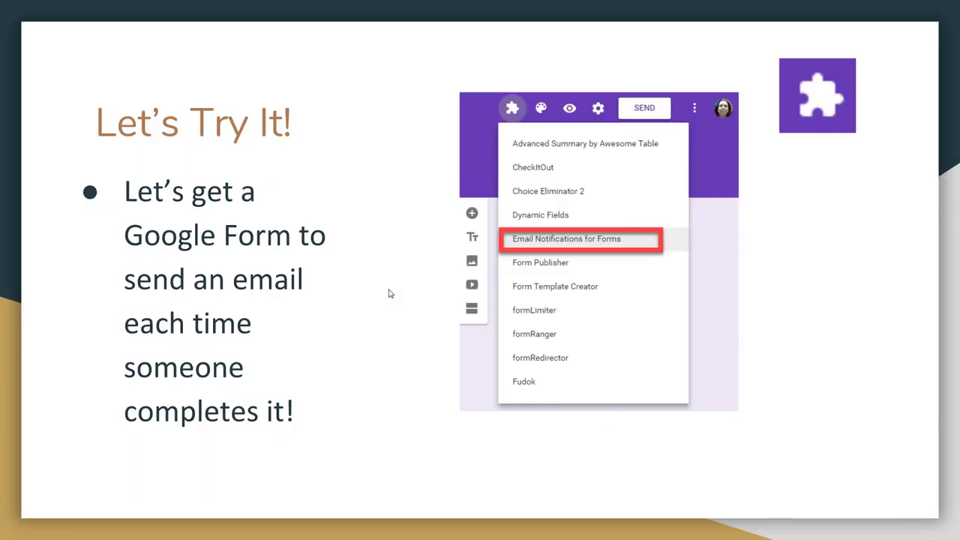
key(Escape)
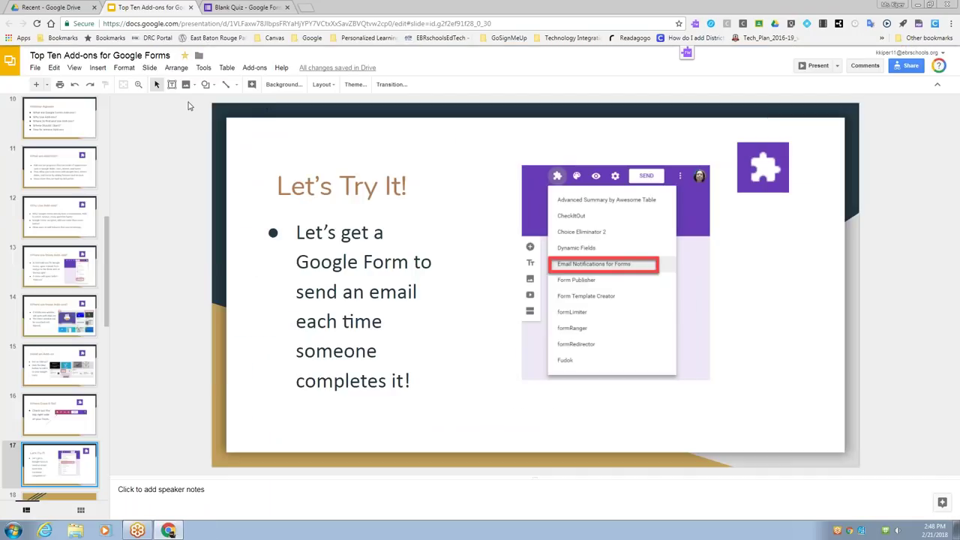
Step: Return to the Blank Quiz form and find the installed Form Confirmation Emails add-on in the add-ons gallery
click(255, 7)
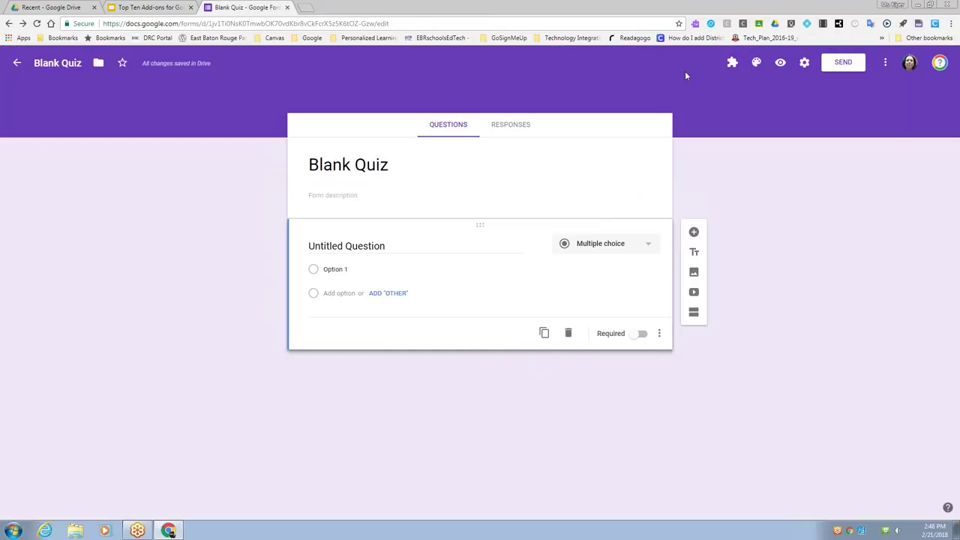
click(886, 65)
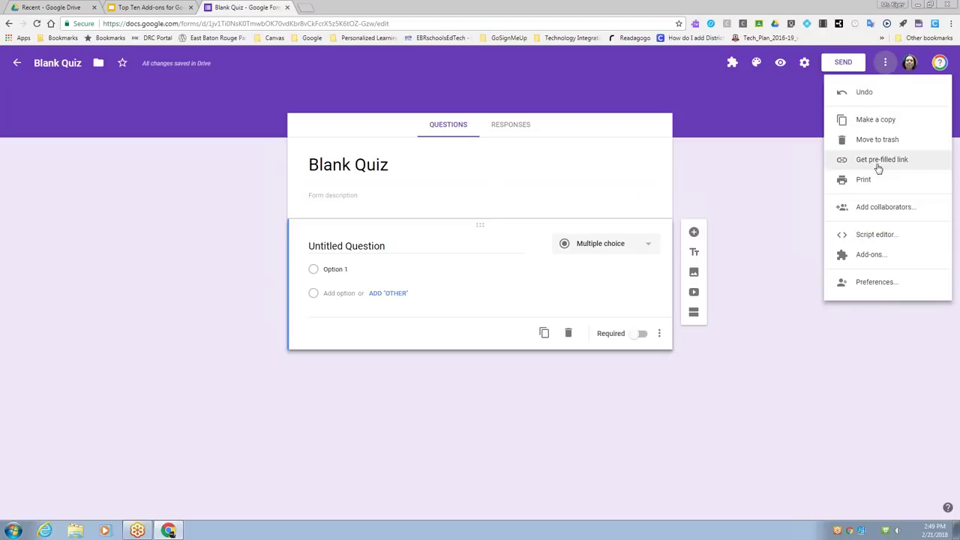
click(870, 255)
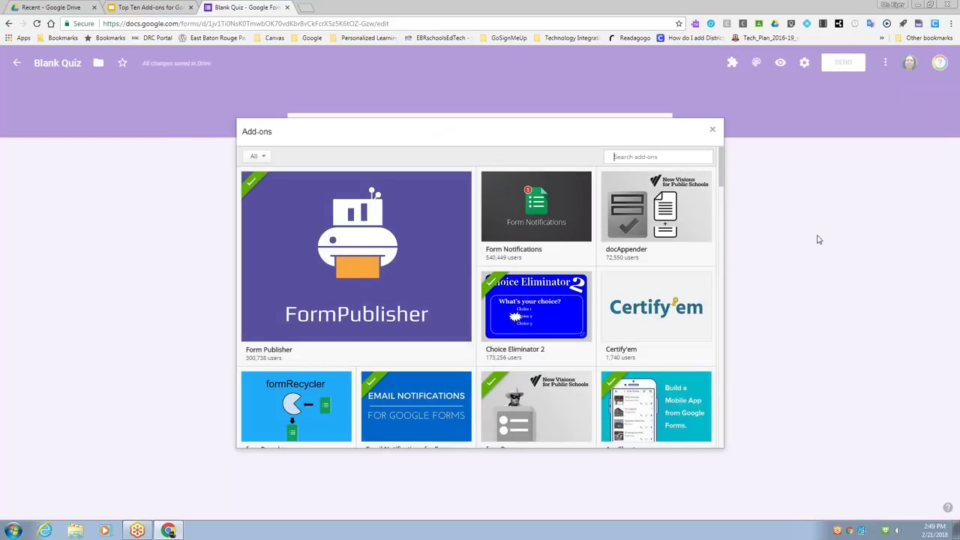
scroll(379, 282, down, 2)
scroll(420, 276, down, 3)
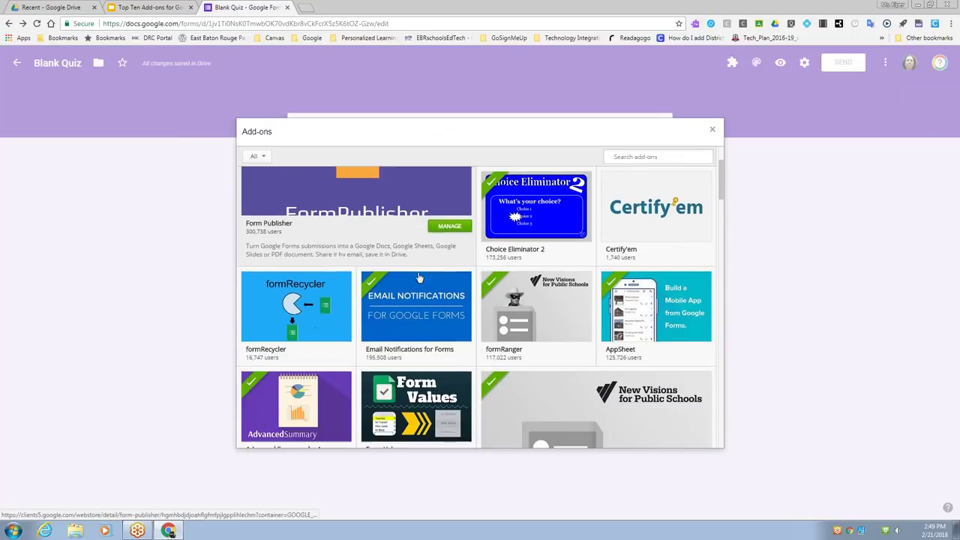
scroll(419, 277, down, 3)
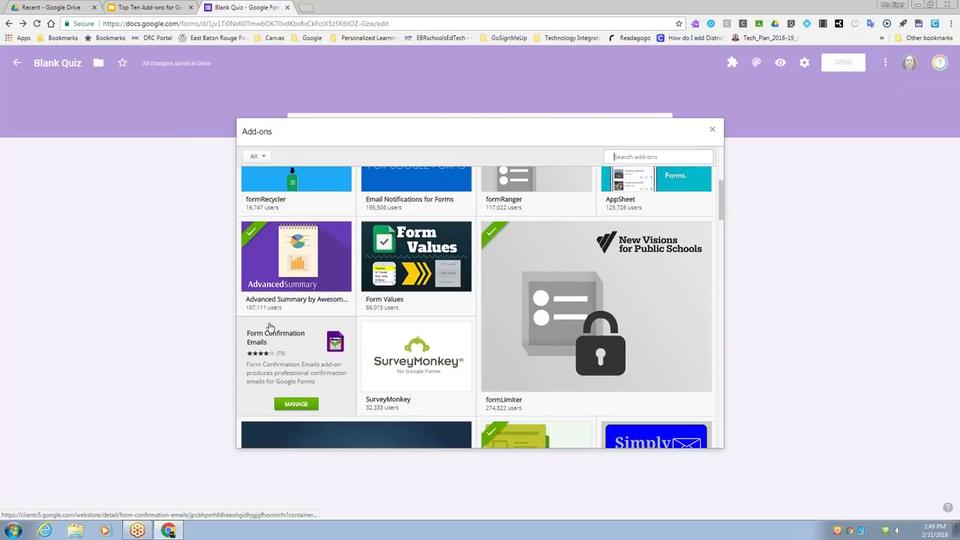
Step: Remove the Form Confirmation Emails add-on through its management options and close the add-ons gallery
mouse_move(253, 339)
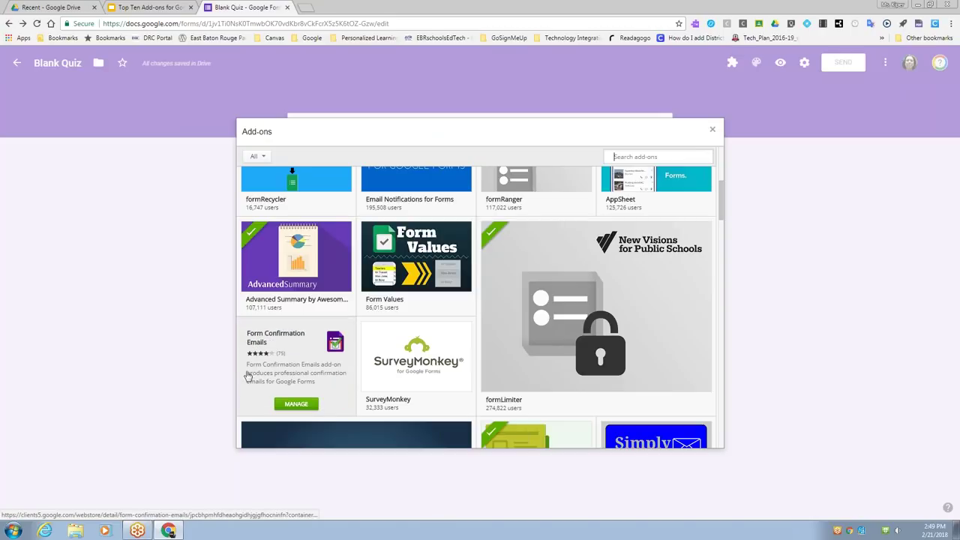
click(315, 412)
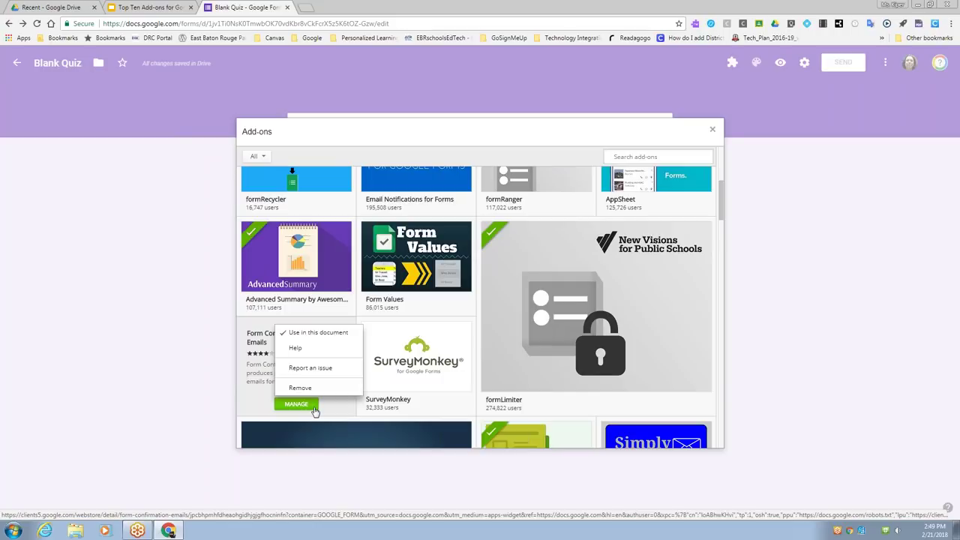
click(304, 405)
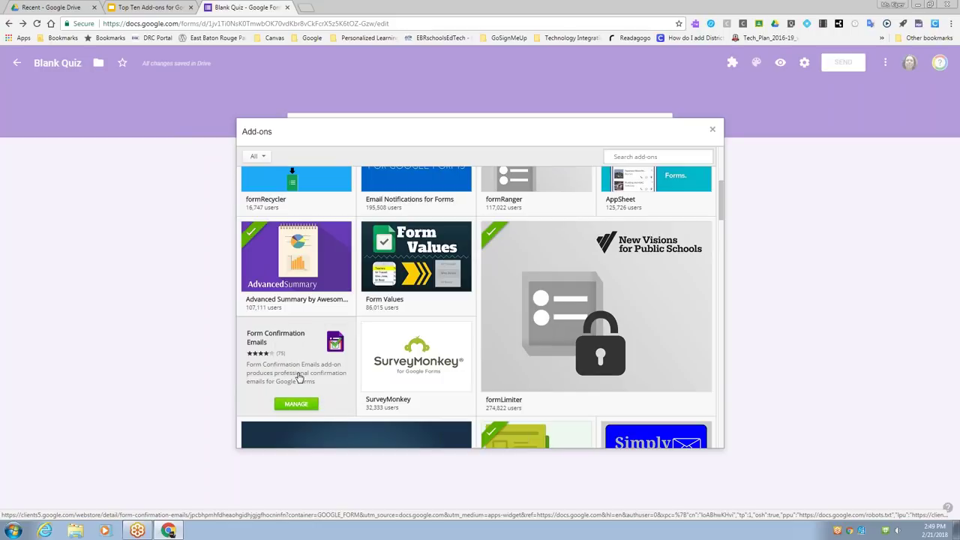
click(286, 406)
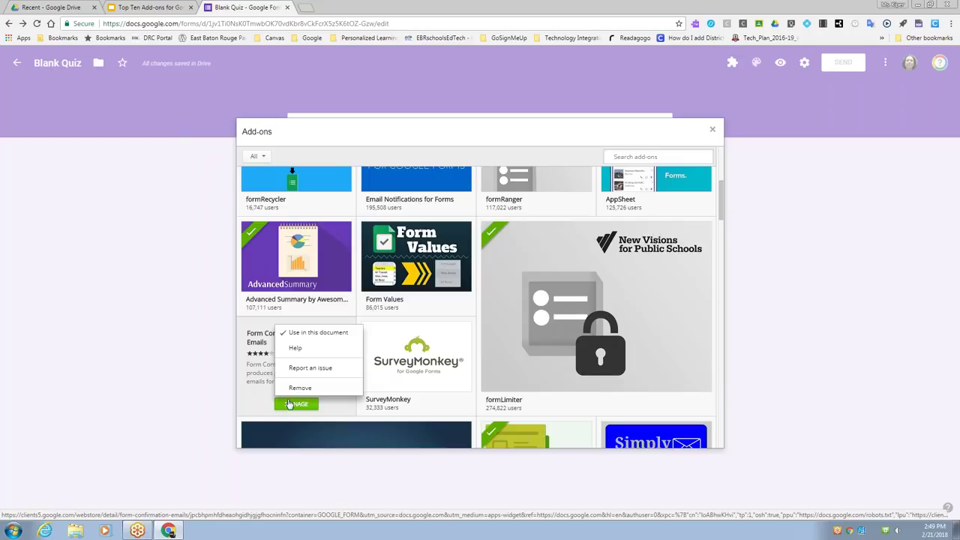
click(330, 389)
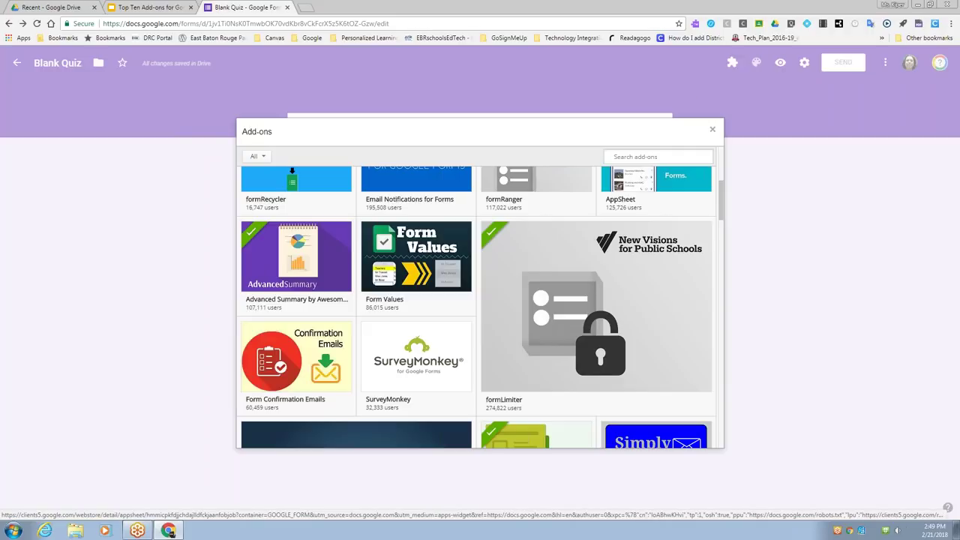
mouse_move(282, 375)
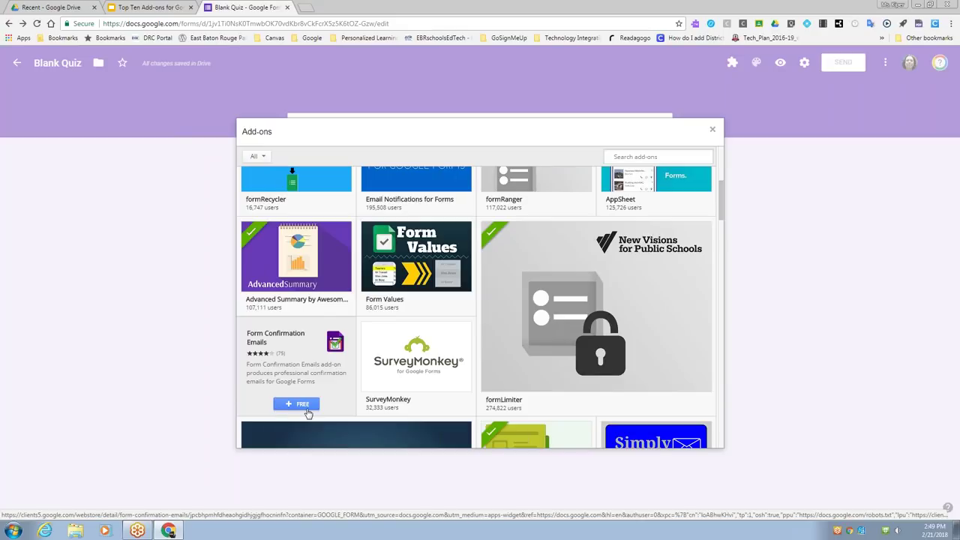
key(Escape)
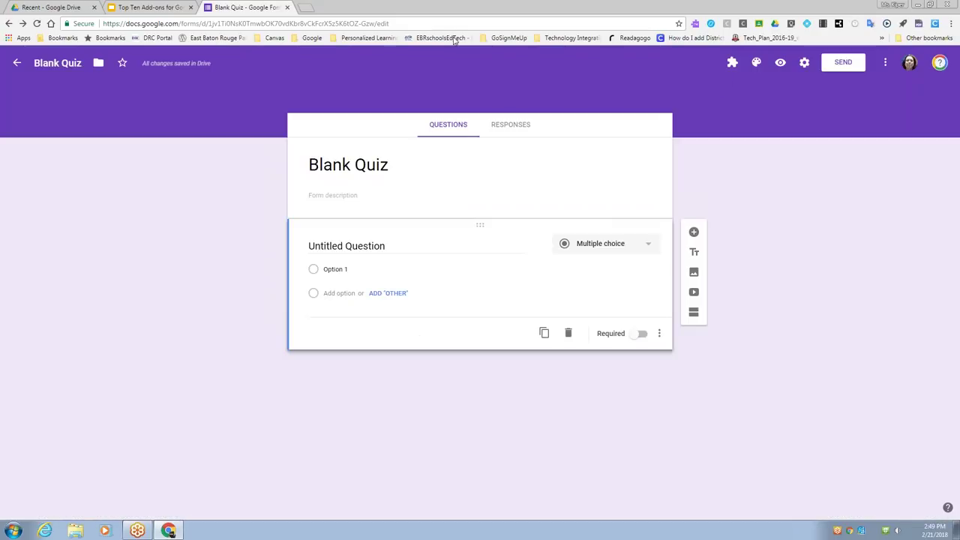
Step: Switch to the Top Ten Add-ons deck, present it from slide 18, "Try These Add-ons!", and advance to the Email Notifications slide
click(154, 6)
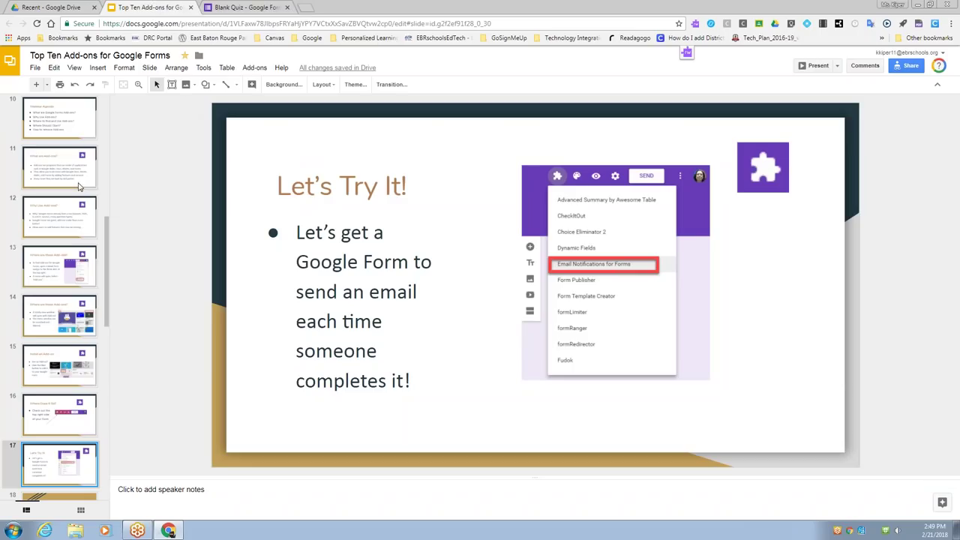
scroll(80, 186, down, 3)
click(46, 412)
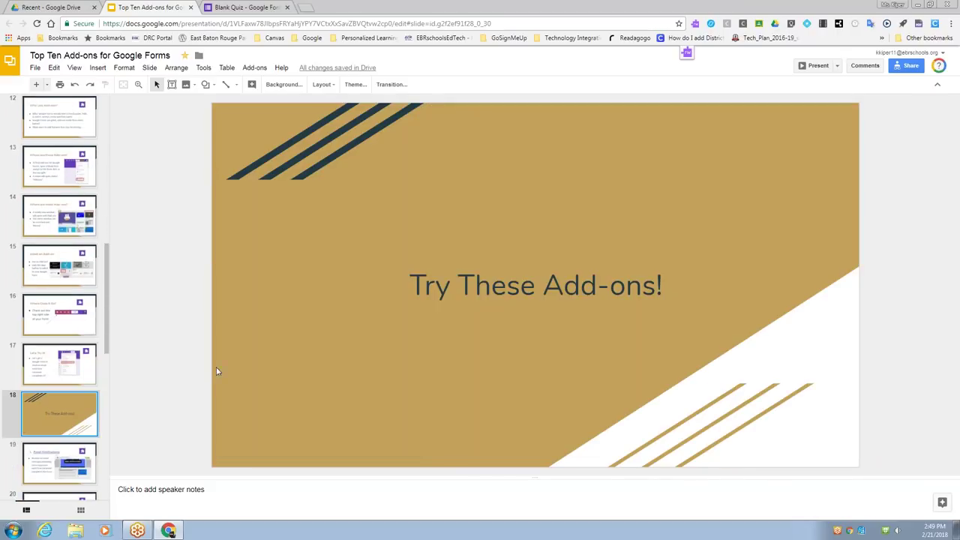
click(814, 66)
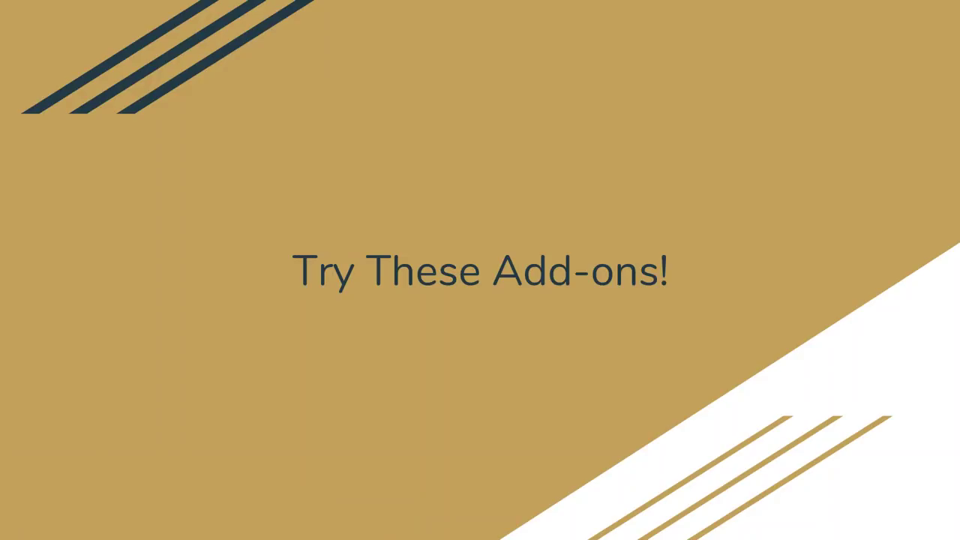
key(Right)
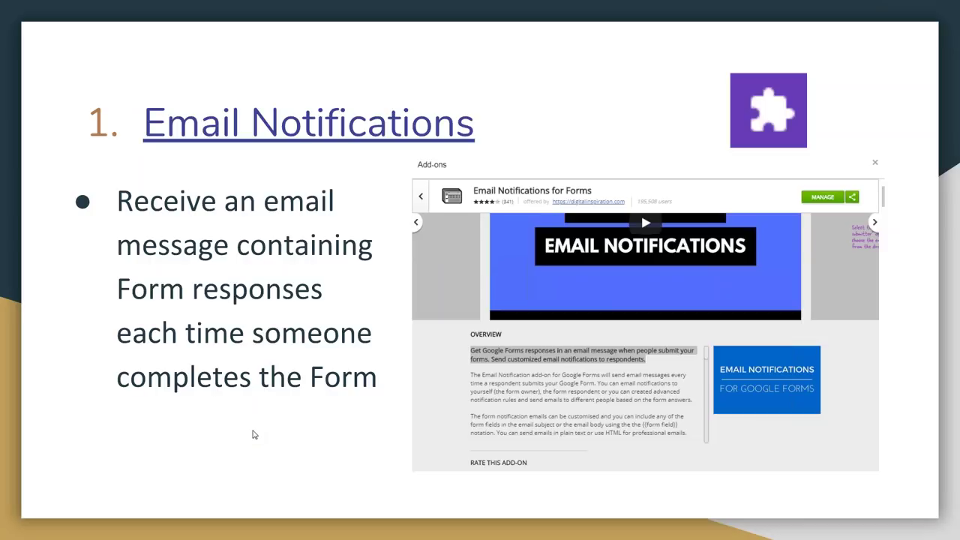
Step: Follow the slide's Email Notifications link and look through the add-on's overview and user reviews on its store page
click(286, 124)
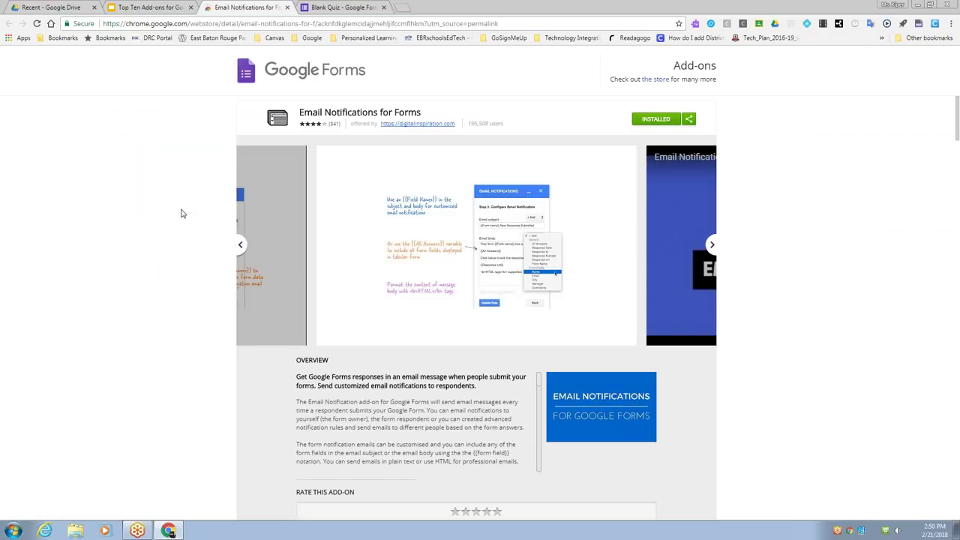
scroll(180, 214, down, 2)
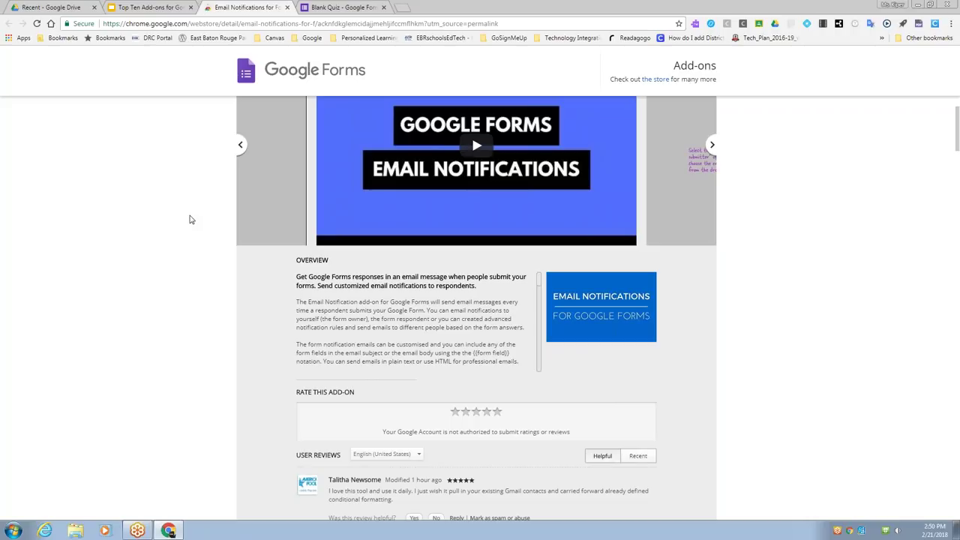
scroll(203, 281, down, 2)
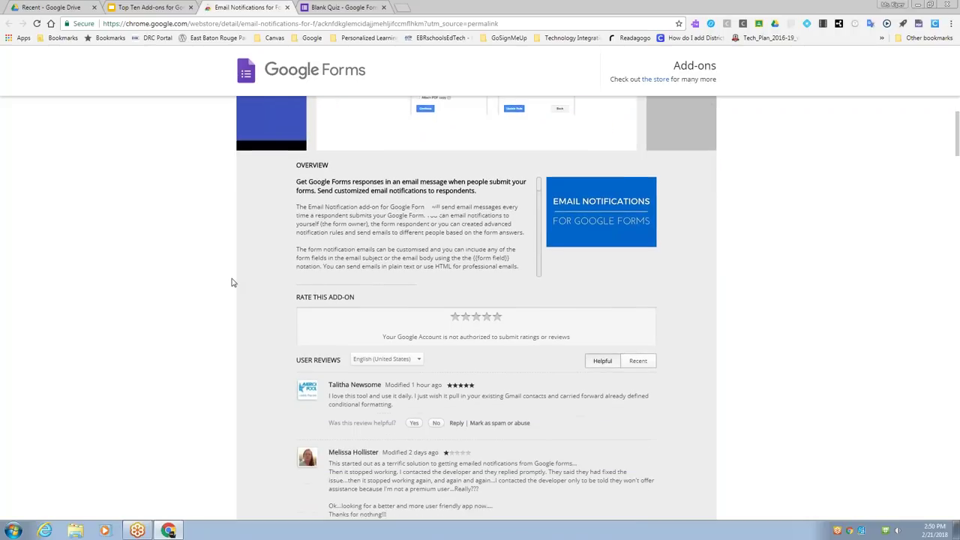
scroll(232, 282, down, 1)
scroll(232, 282, up, 5)
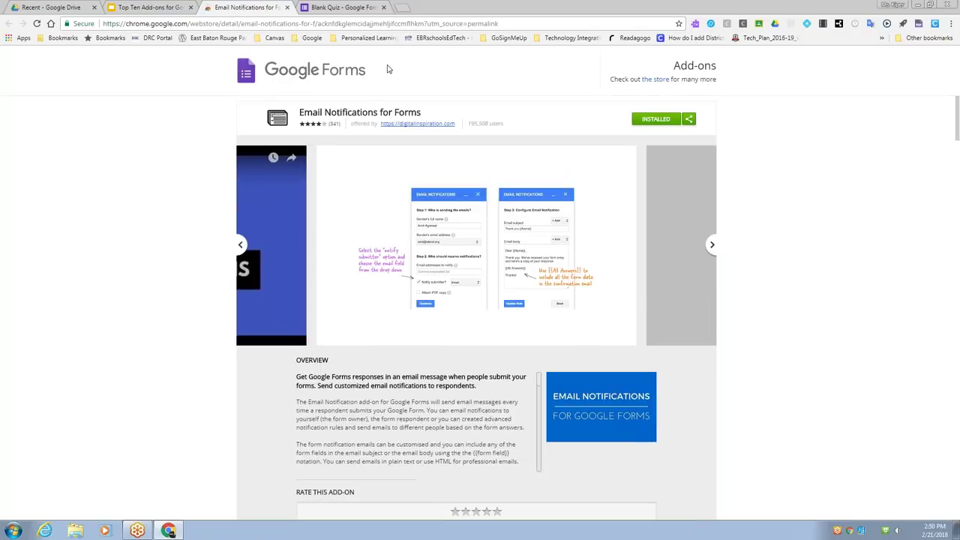
Step: Return to the slide presentation, show it full screen again and advance to the Doc Appender slide
click(154, 7)
mouse_move(157, 495)
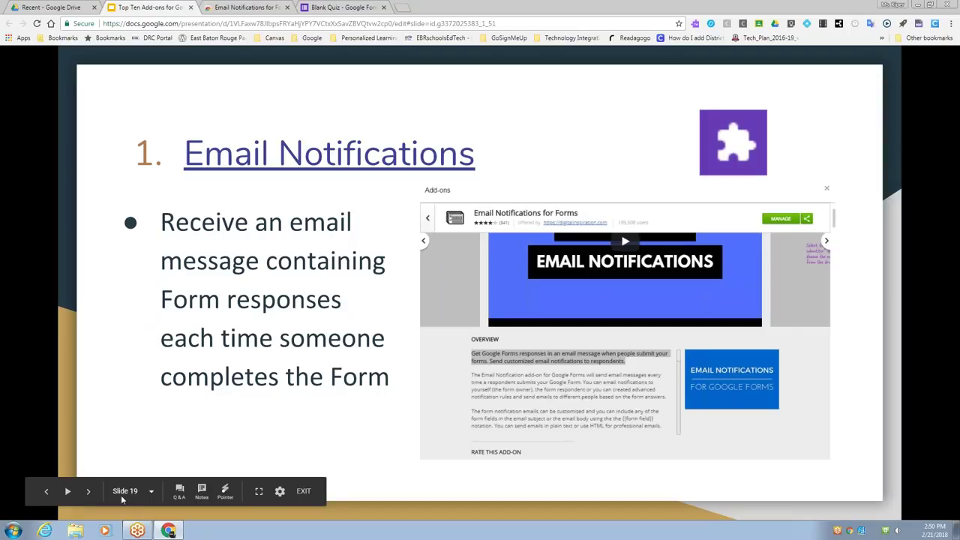
key(ctrl+shift+f)
key(Right)
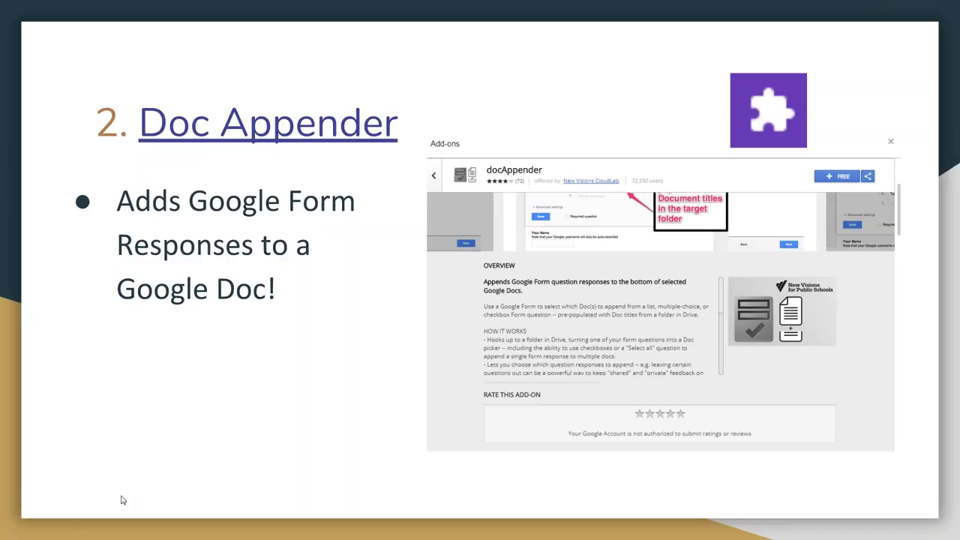
Step: Follow the slide's Doc Appender link to view the add-on's store page, and return to the presentation
mouse_move(232, 472)
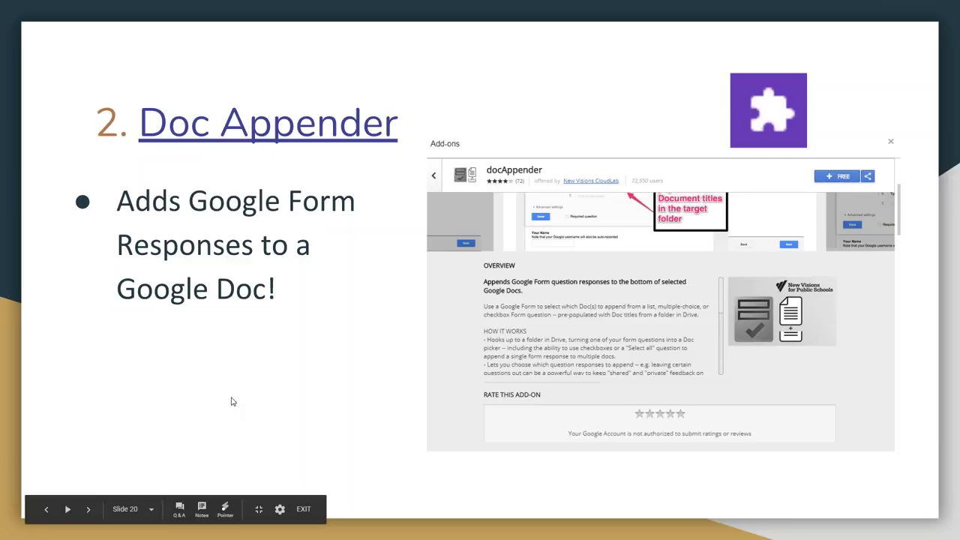
click(277, 133)
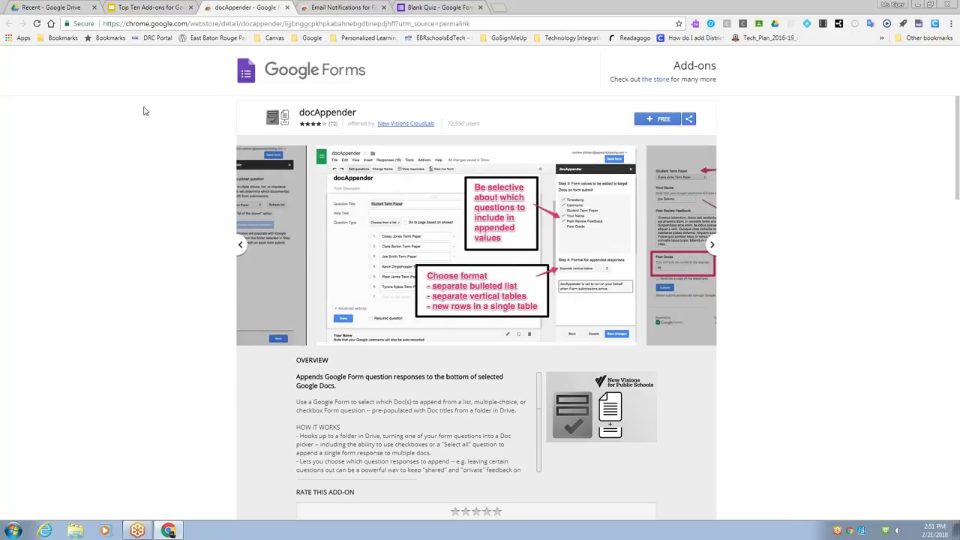
click(136, 7)
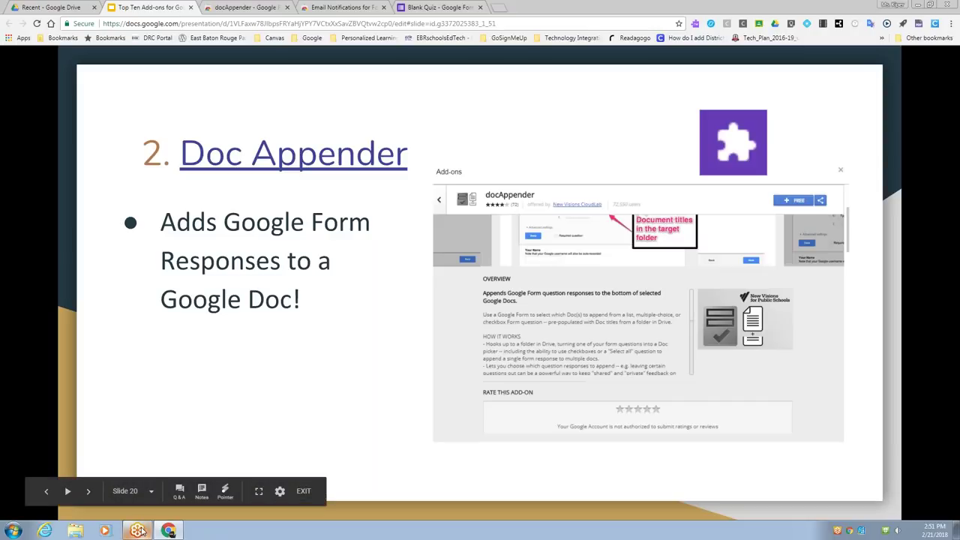
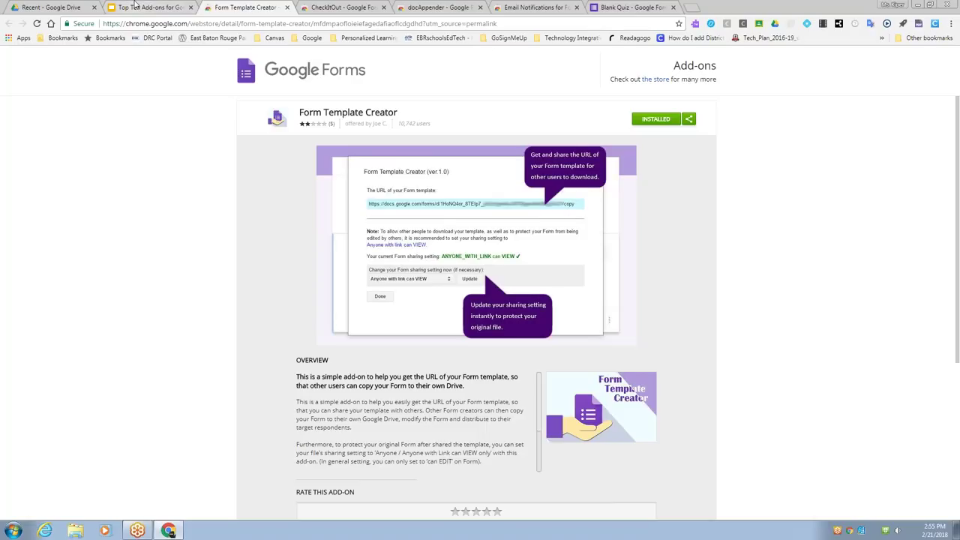
Step: Return from the Form Template Creator store page to the slide presentation
click(139, 8)
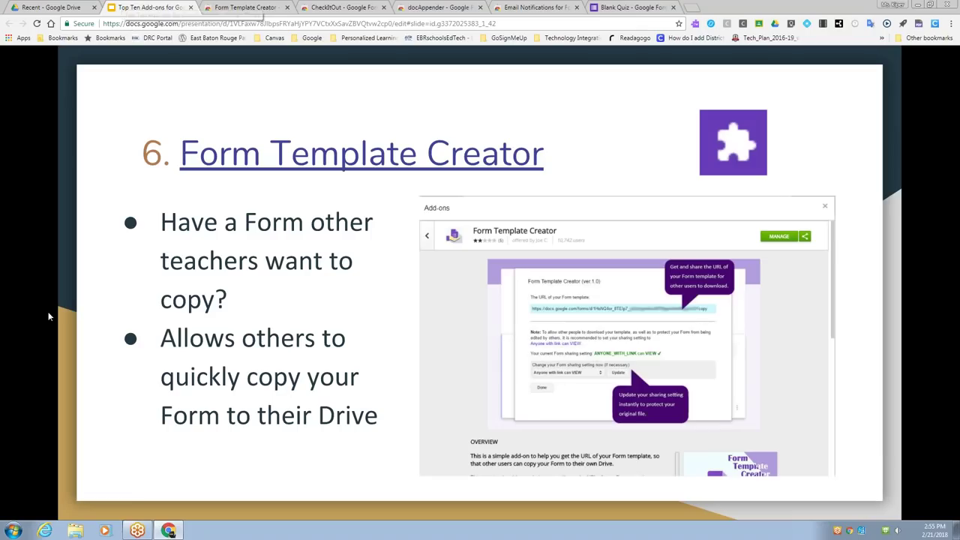
Step: Show the slide presentation full screen and advance to the QR Code Maker slide
mouse_move(81, 506)
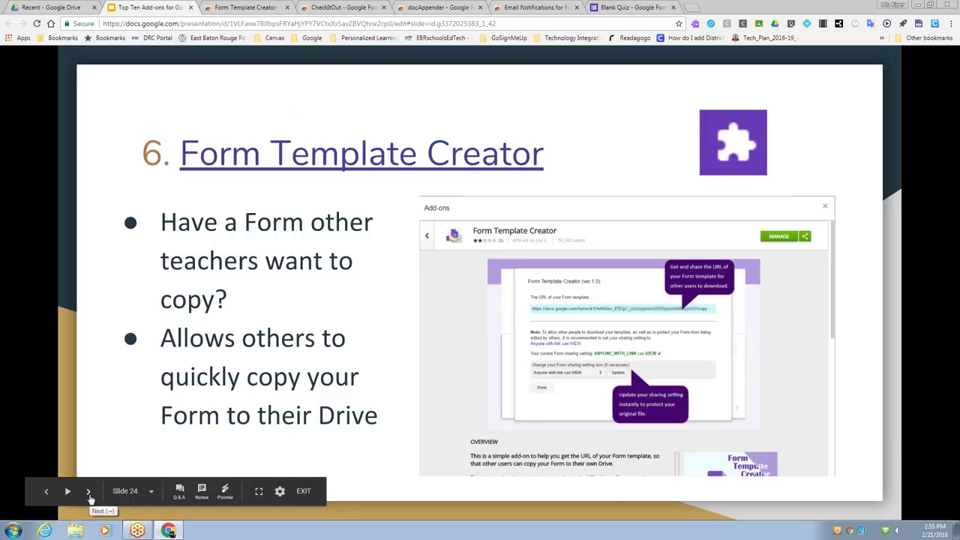
key(ctrl+shift+f)
key(Right)
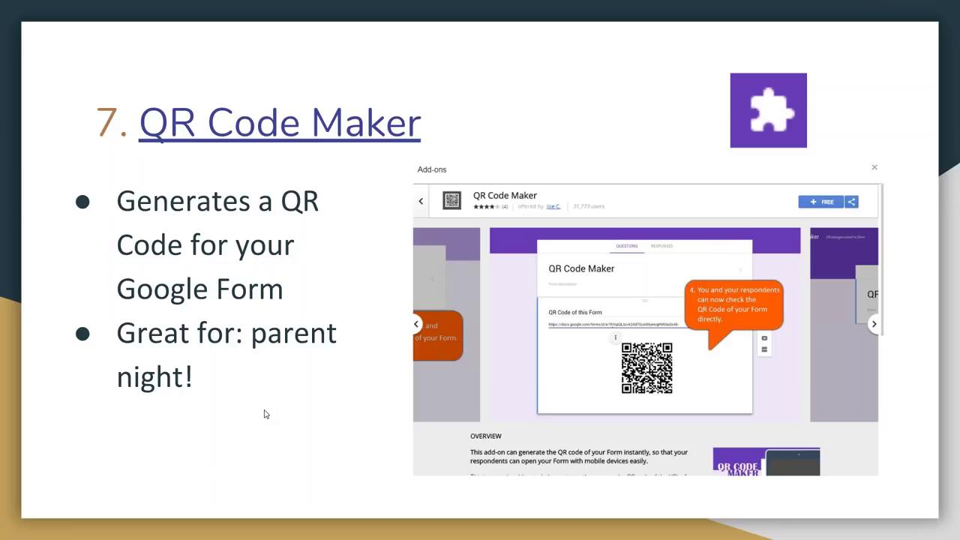
Step: Follow the slide's QR Code Maker link and look through the add-on's overview and reviews on its store page
click(258, 129)
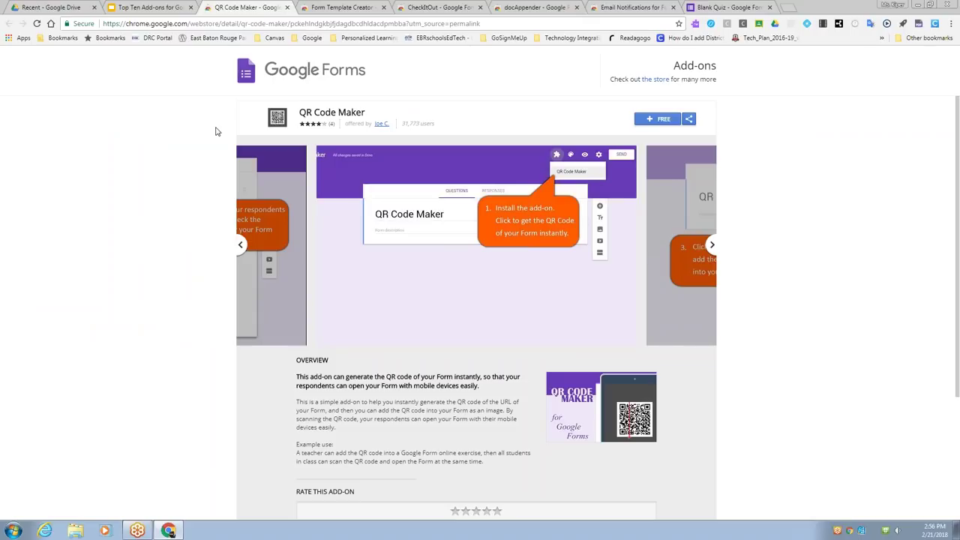
scroll(215, 131, down, 1)
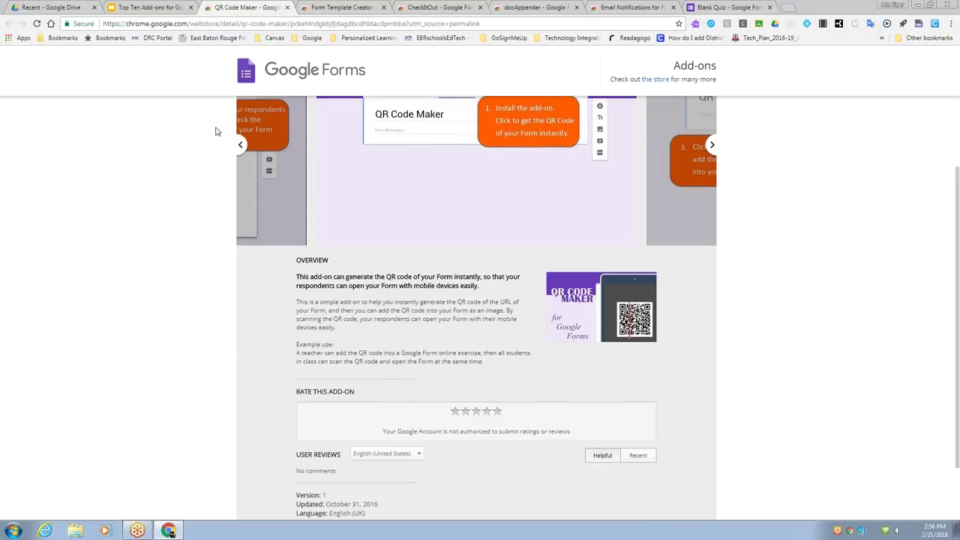
scroll(202, 254, up, 1)
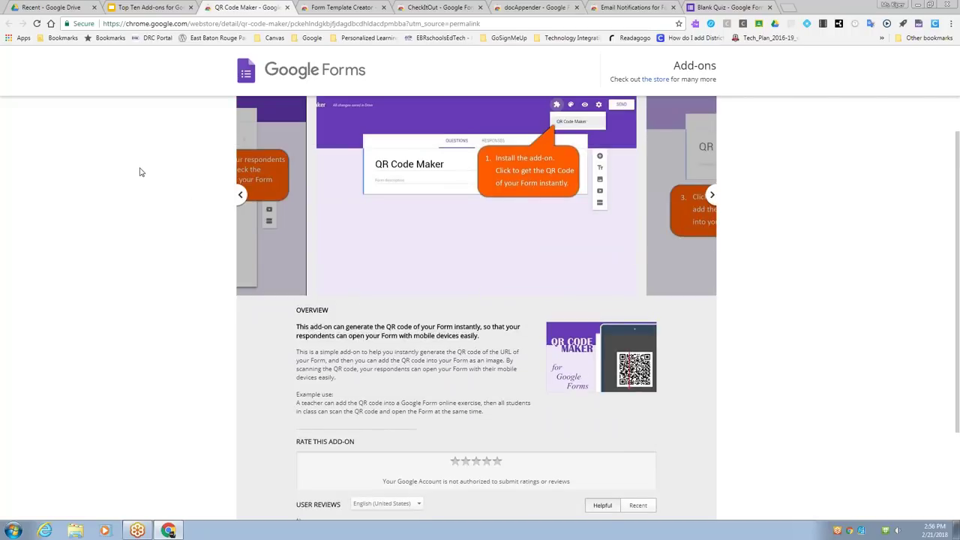
scroll(178, 191, up, 1)
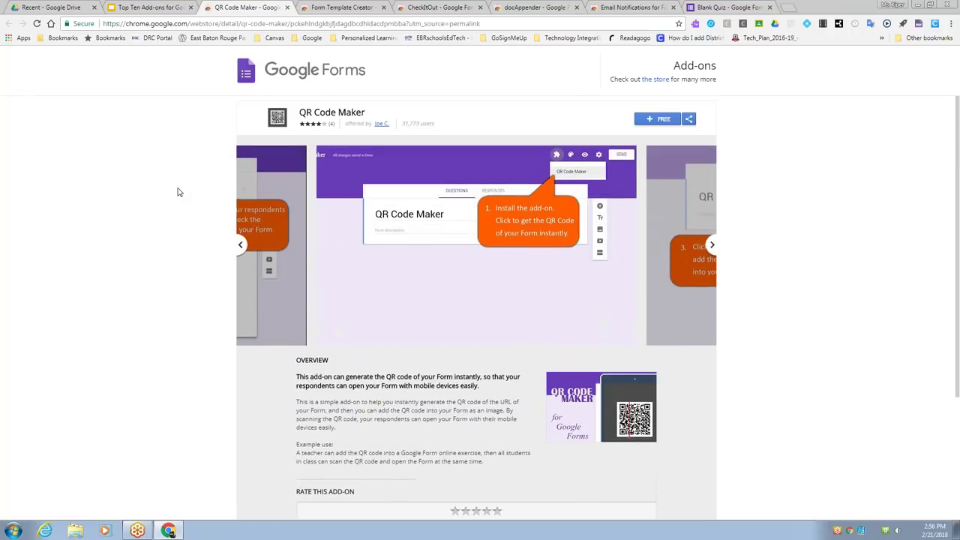
Step: Install the free QR Code Maker add-on, proceeding past the unverified-app warning with the school account, allowing the requested permissions and dismissing the intro notice
click(663, 120)
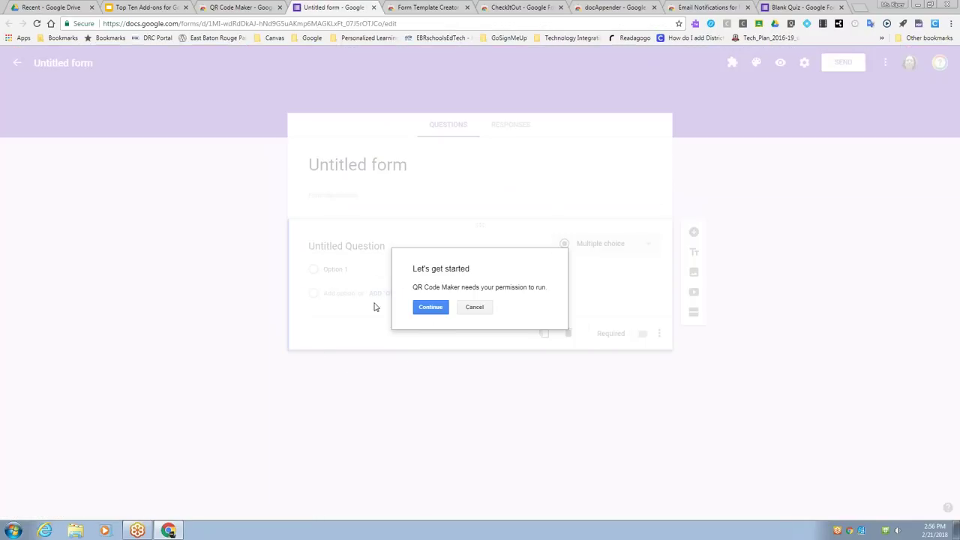
click(431, 308)
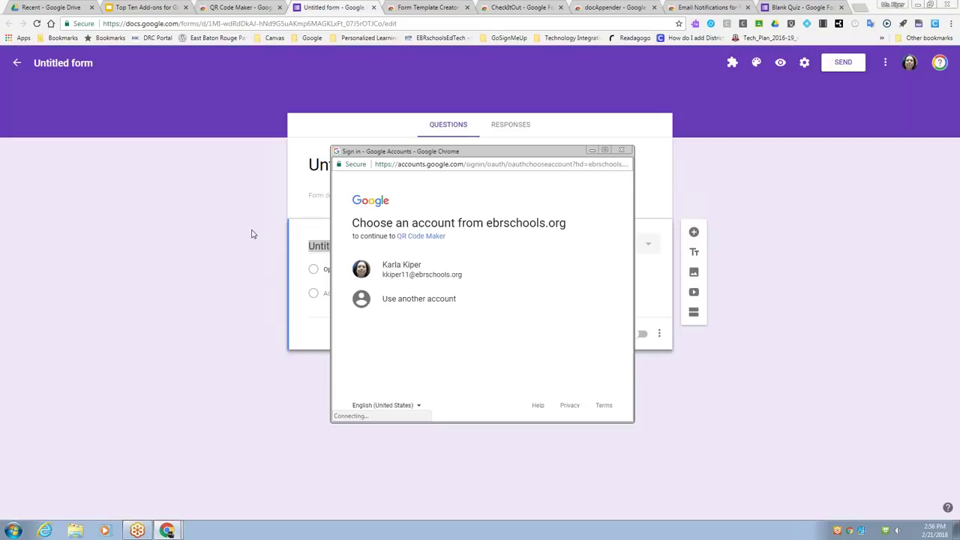
click(392, 269)
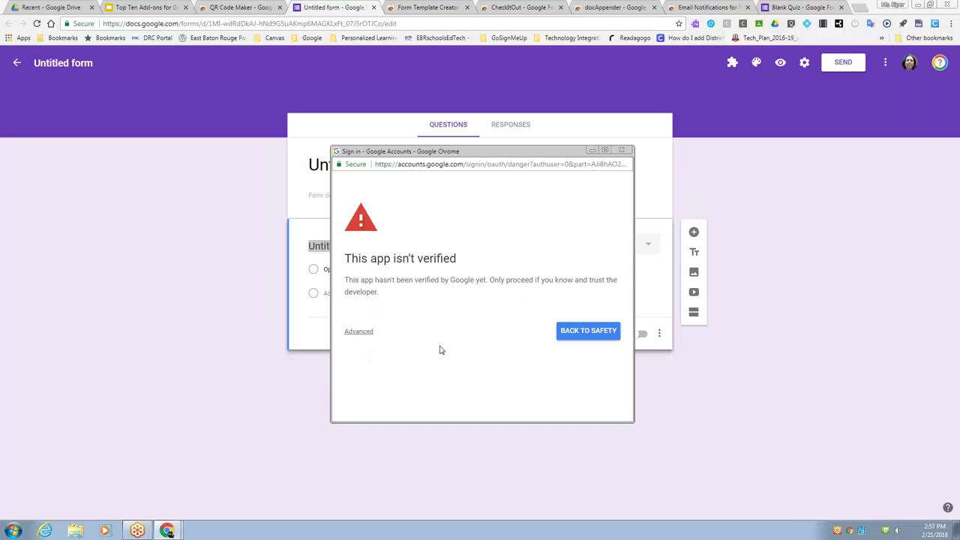
click(358, 331)
scroll(473, 331, down, 1)
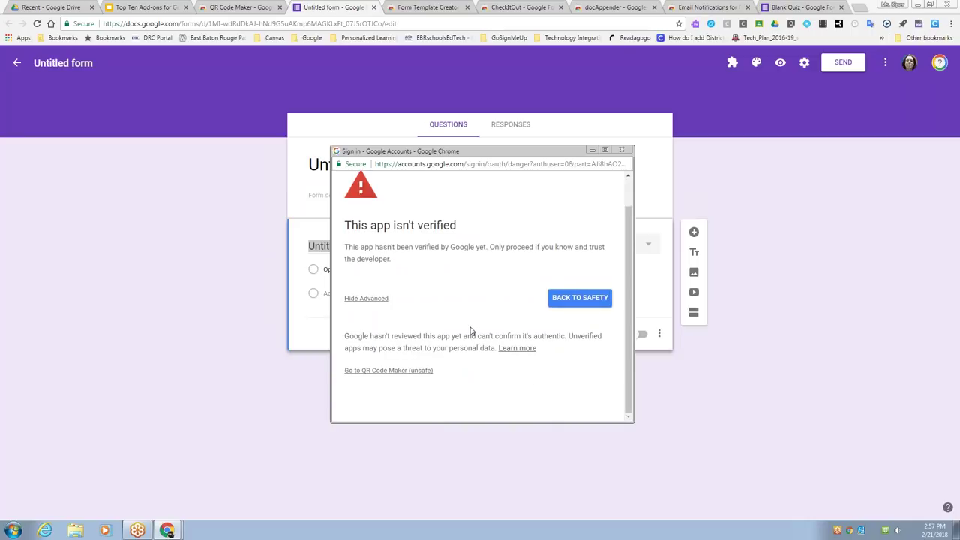
click(384, 370)
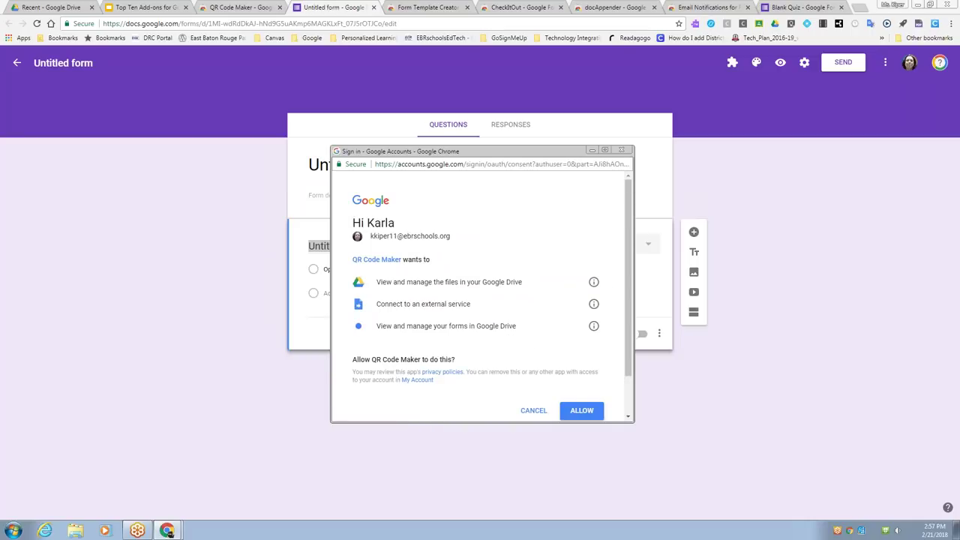
scroll(495, 306, down, 1)
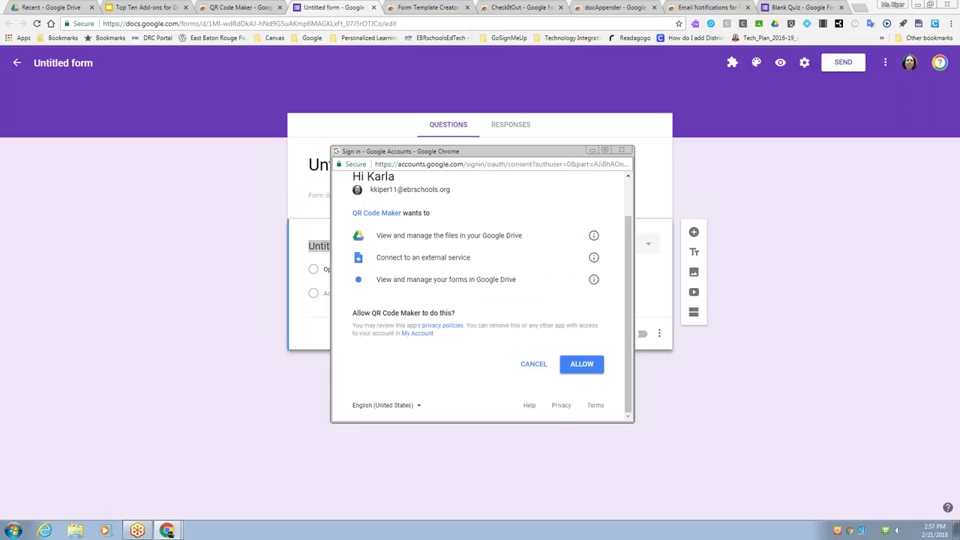
click(572, 364)
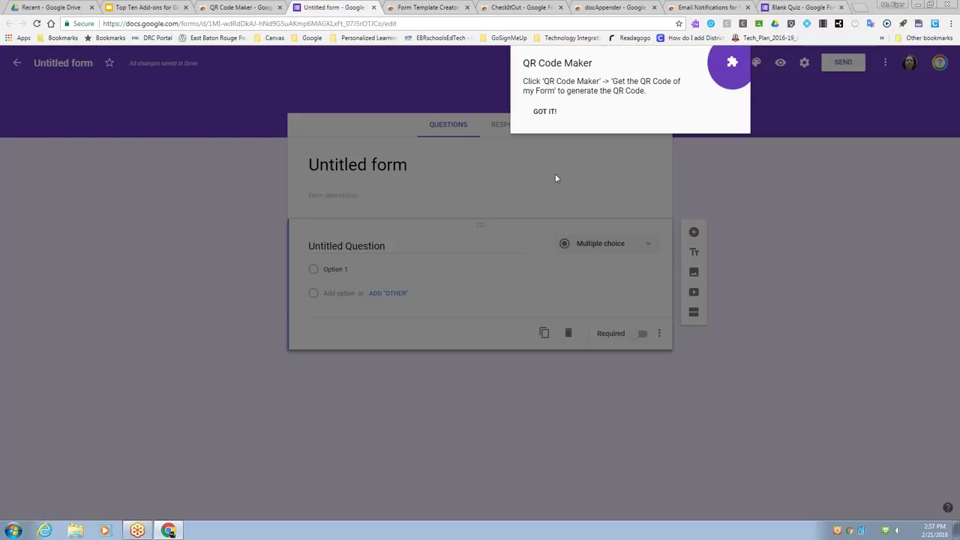
click(545, 111)
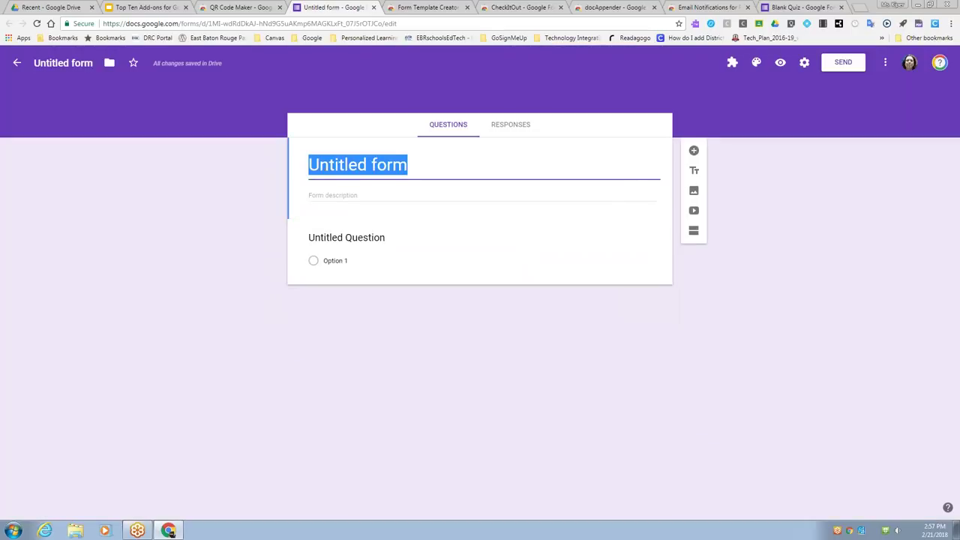
Step: Title the new form "QR Code Sample" and change its first question's text to "Days of the Week"
text(QR Co)
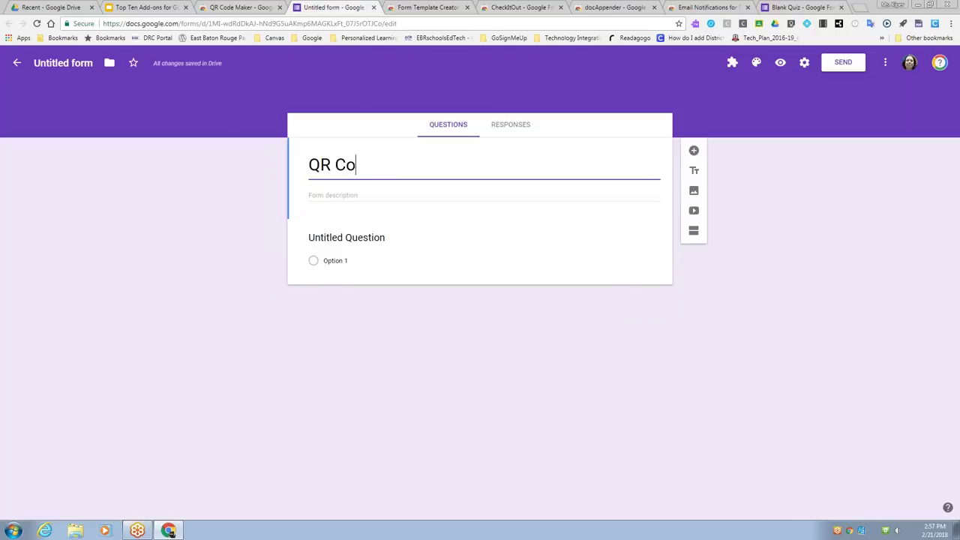
text(de Sample)
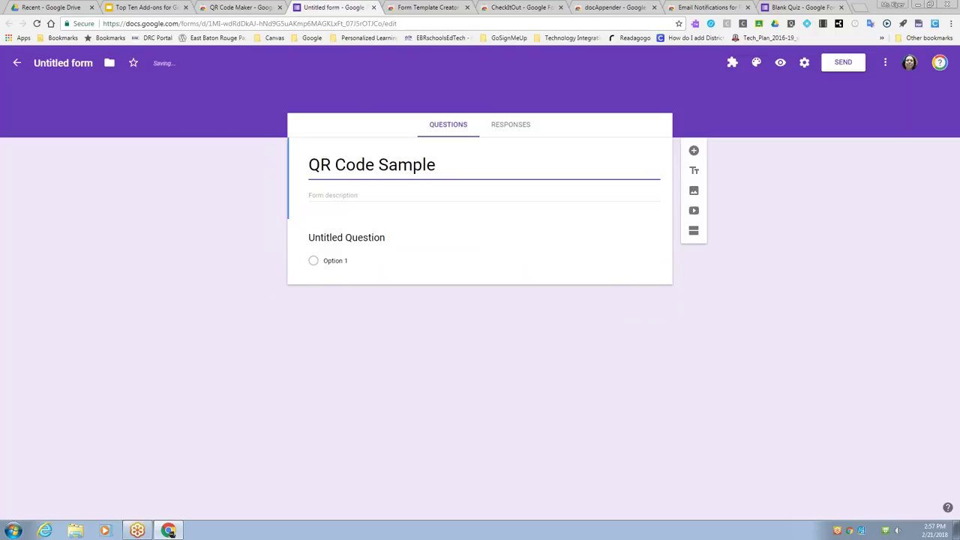
click(351, 243)
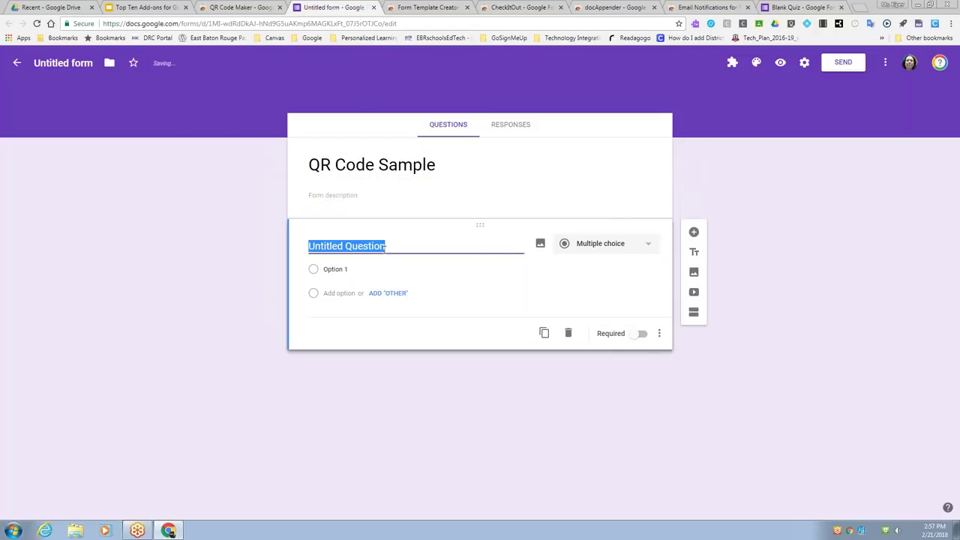
text(DAy)
key(BackSpace)
key(BackSpace)
text(ays of the Week)
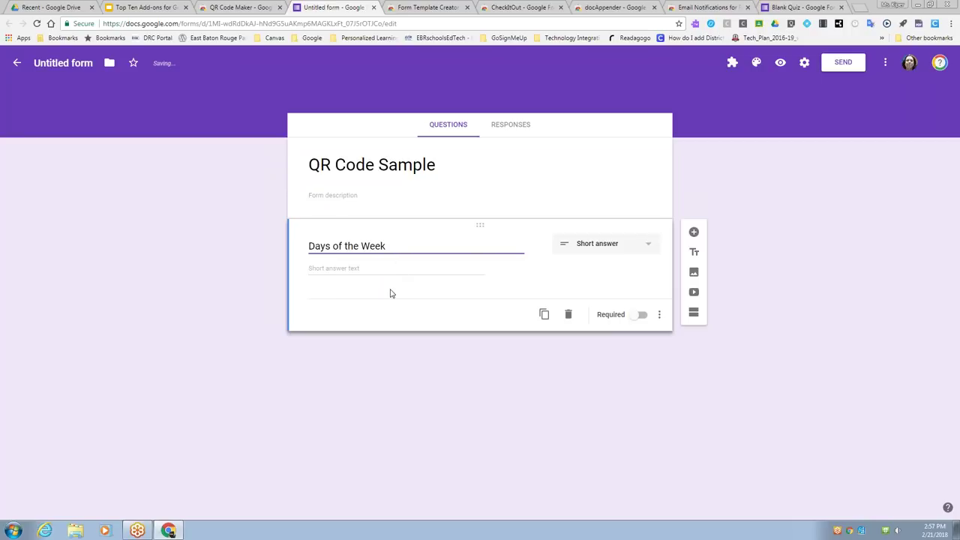
Step: Make the Days of the Week question a required multiple-choice question with the options Monday and Tuesday
click(605, 243)
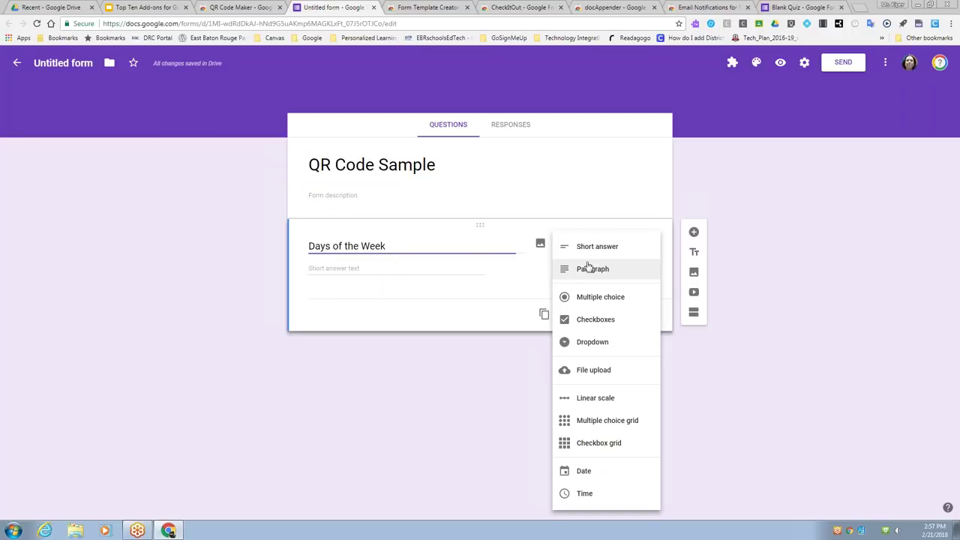
click(590, 298)
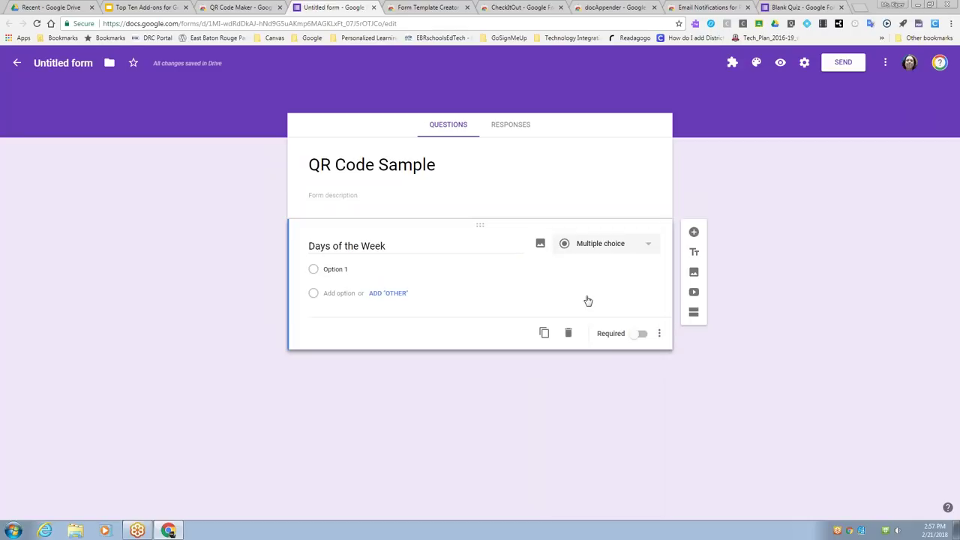
click(341, 278)
text(MOnday)
key(BackSpace)
key(BackSpace)
key(BackSpace)
key(BackSpace)
key(BackSpace)
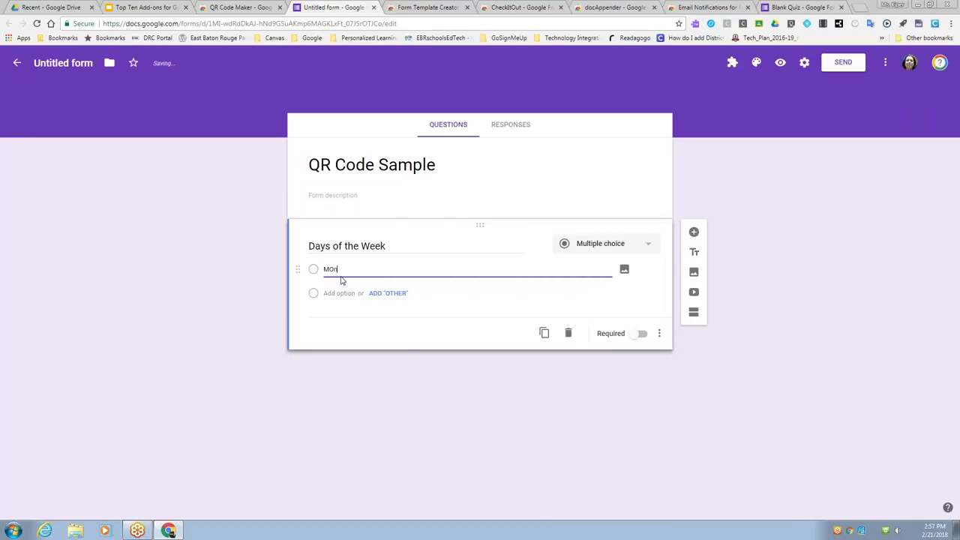
text(onday)
click(338, 294)
text(Tuesday)
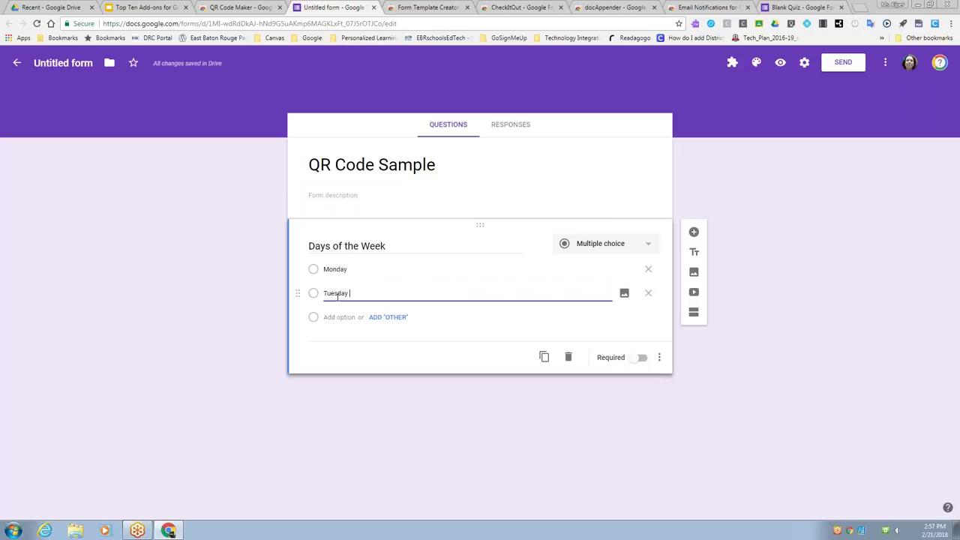
click(637, 358)
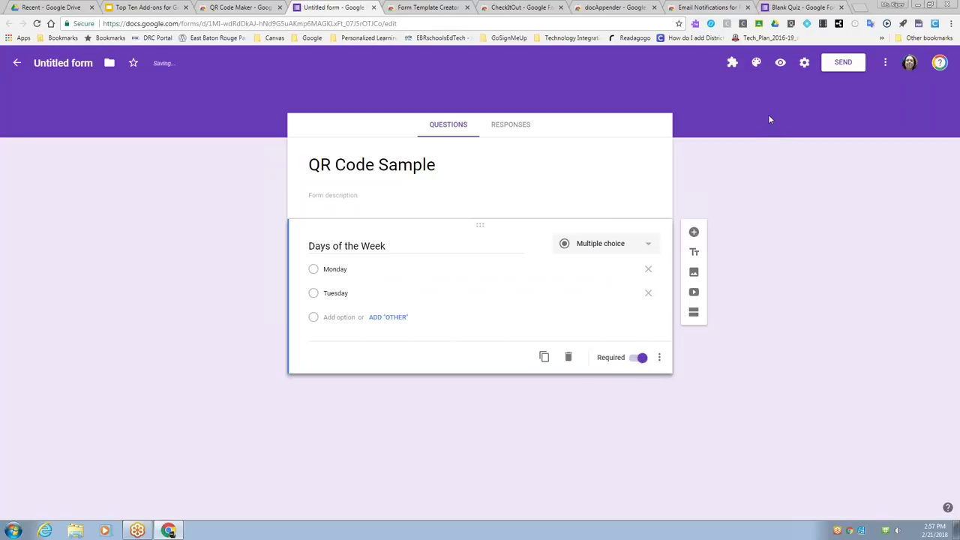
Step: Generate the form's QR code with the QR Code Maker add-on and add it into the form
click(733, 64)
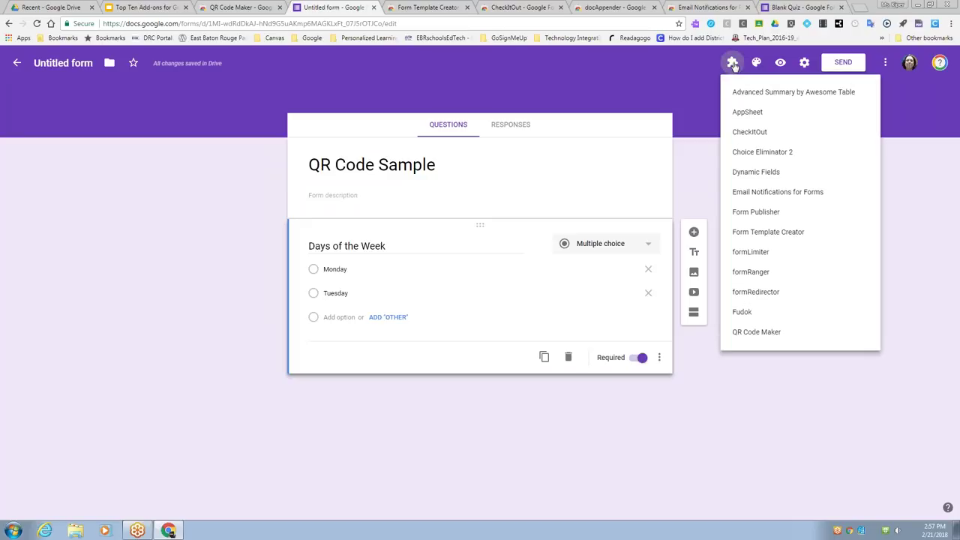
click(749, 332)
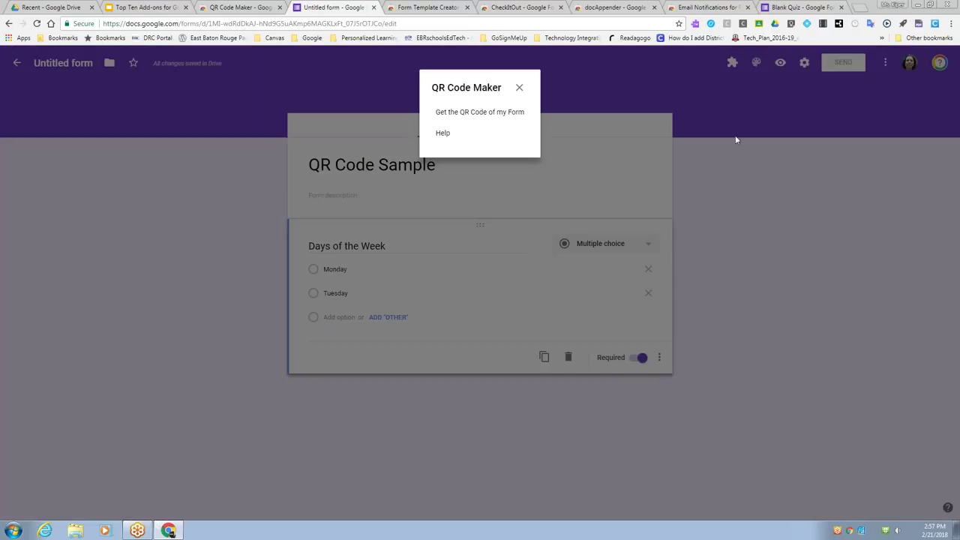
click(488, 114)
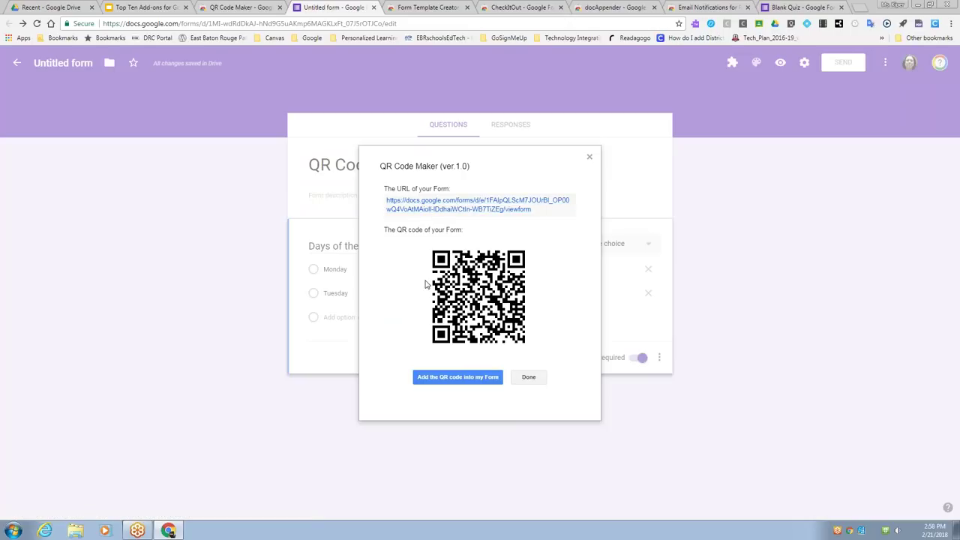
click(472, 379)
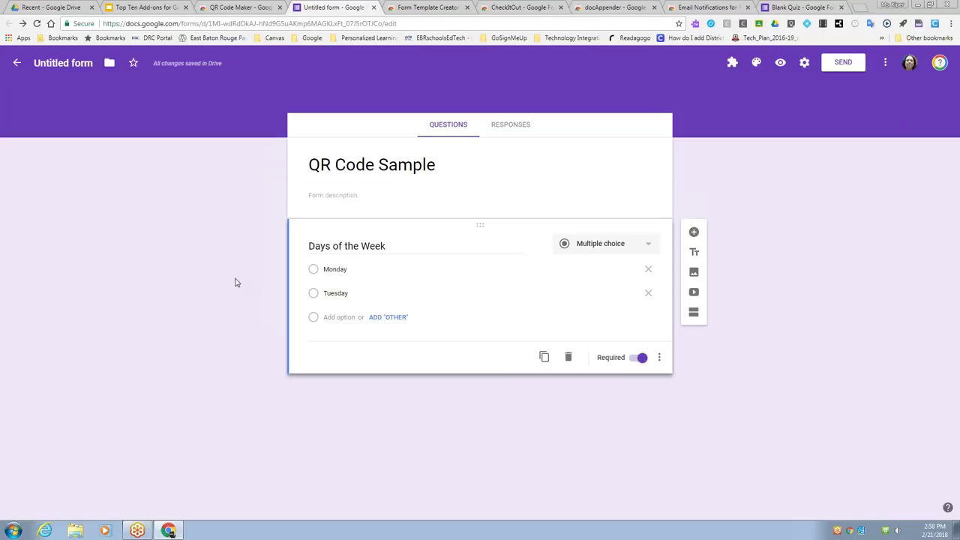
Step: Name the form file "QR Code Sample", open its preview, and return to the editor to check the inserted QR code
click(68, 63)
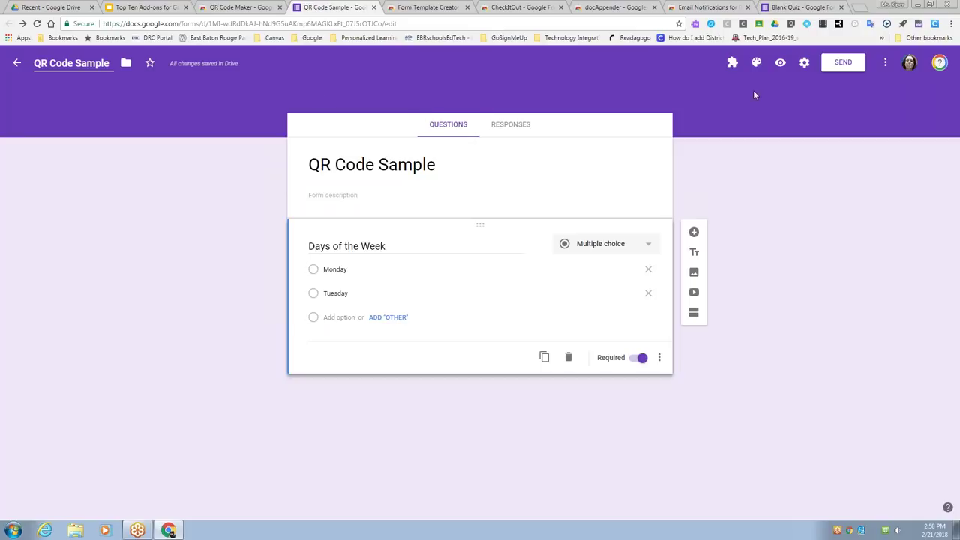
click(781, 64)
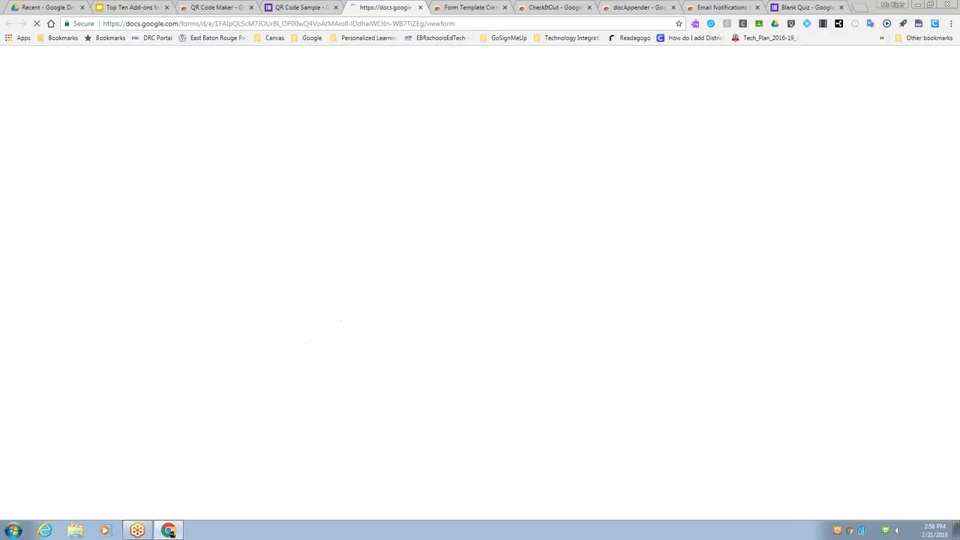
click(298, 8)
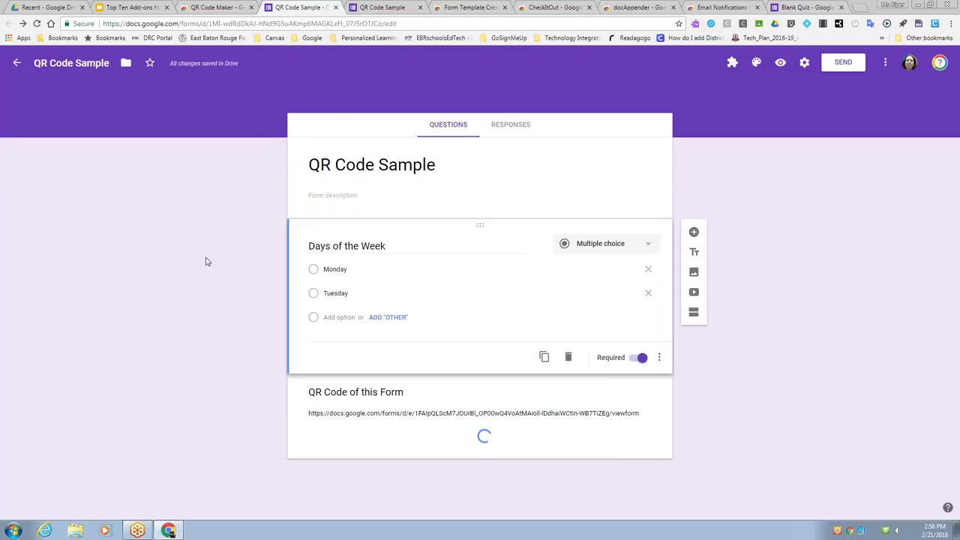
scroll(289, 185, down, 1)
scroll(292, 199, up, 1)
scroll(292, 203, down, 1)
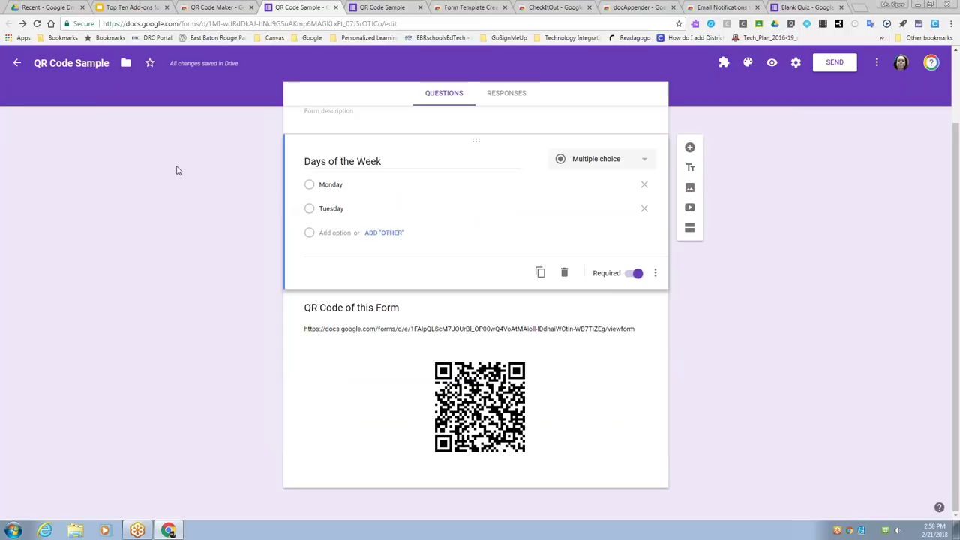
Step: Return to the slide presentation, show it full screen and advance to the Form Scheduler slide
click(127, 8)
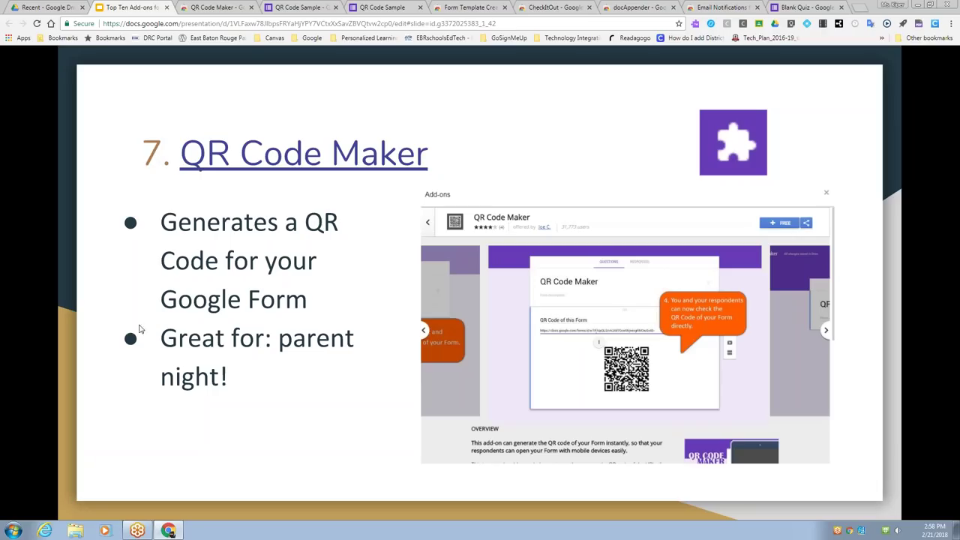
key(ctrl+shift+f)
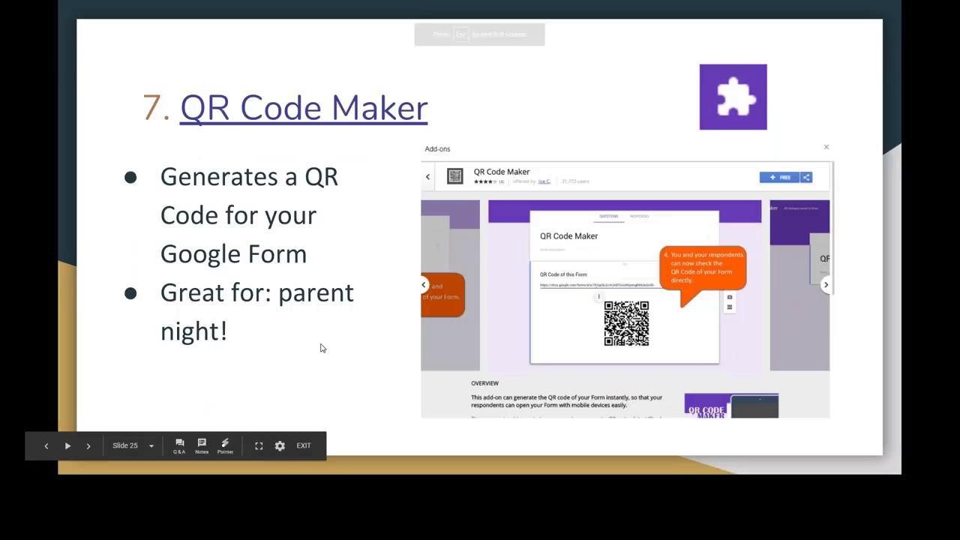
key(Right)
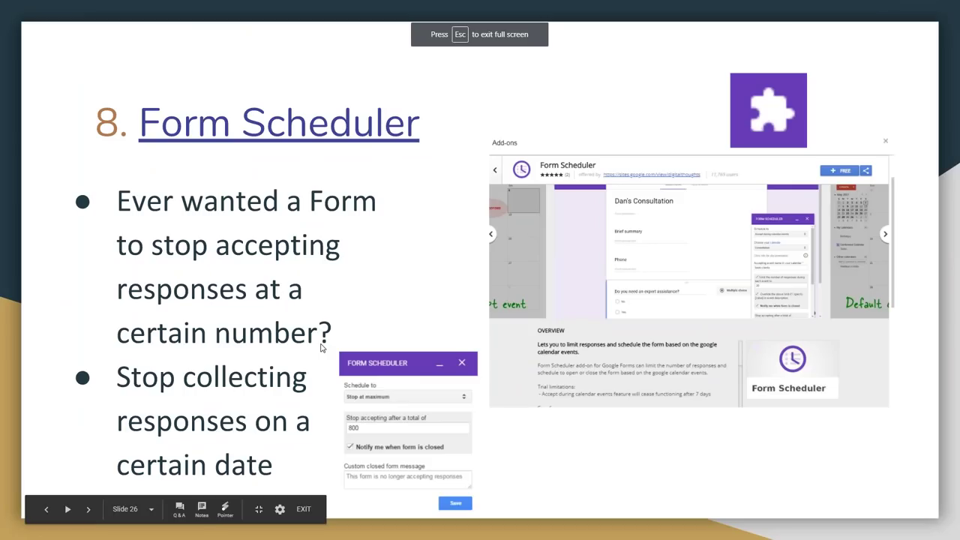